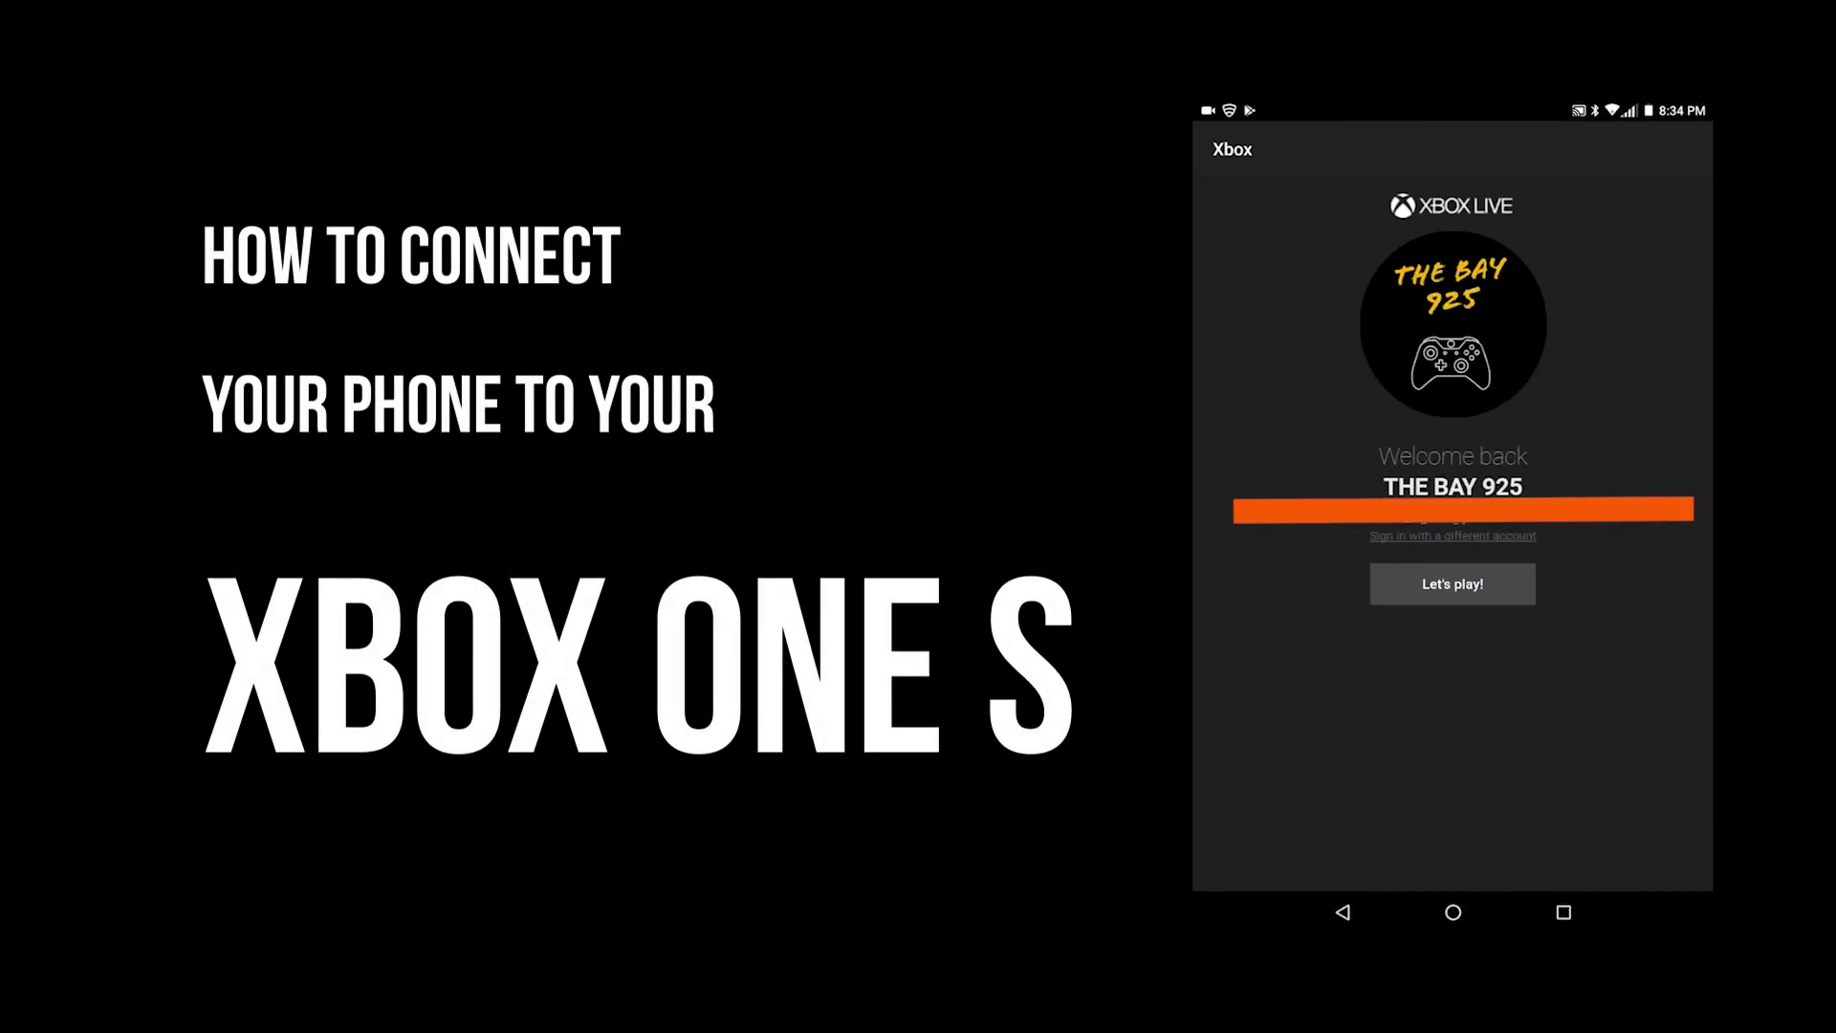
# - Bring up the Device connections page under Settings > Devices & streaming from the console guide
pyautogui.moveTo(1599, 593)
pyautogui.mouseDown()
pyautogui.moveTo(1413, 727)
pyautogui.moveTo(1588, 567)
pyautogui.mouseUp()
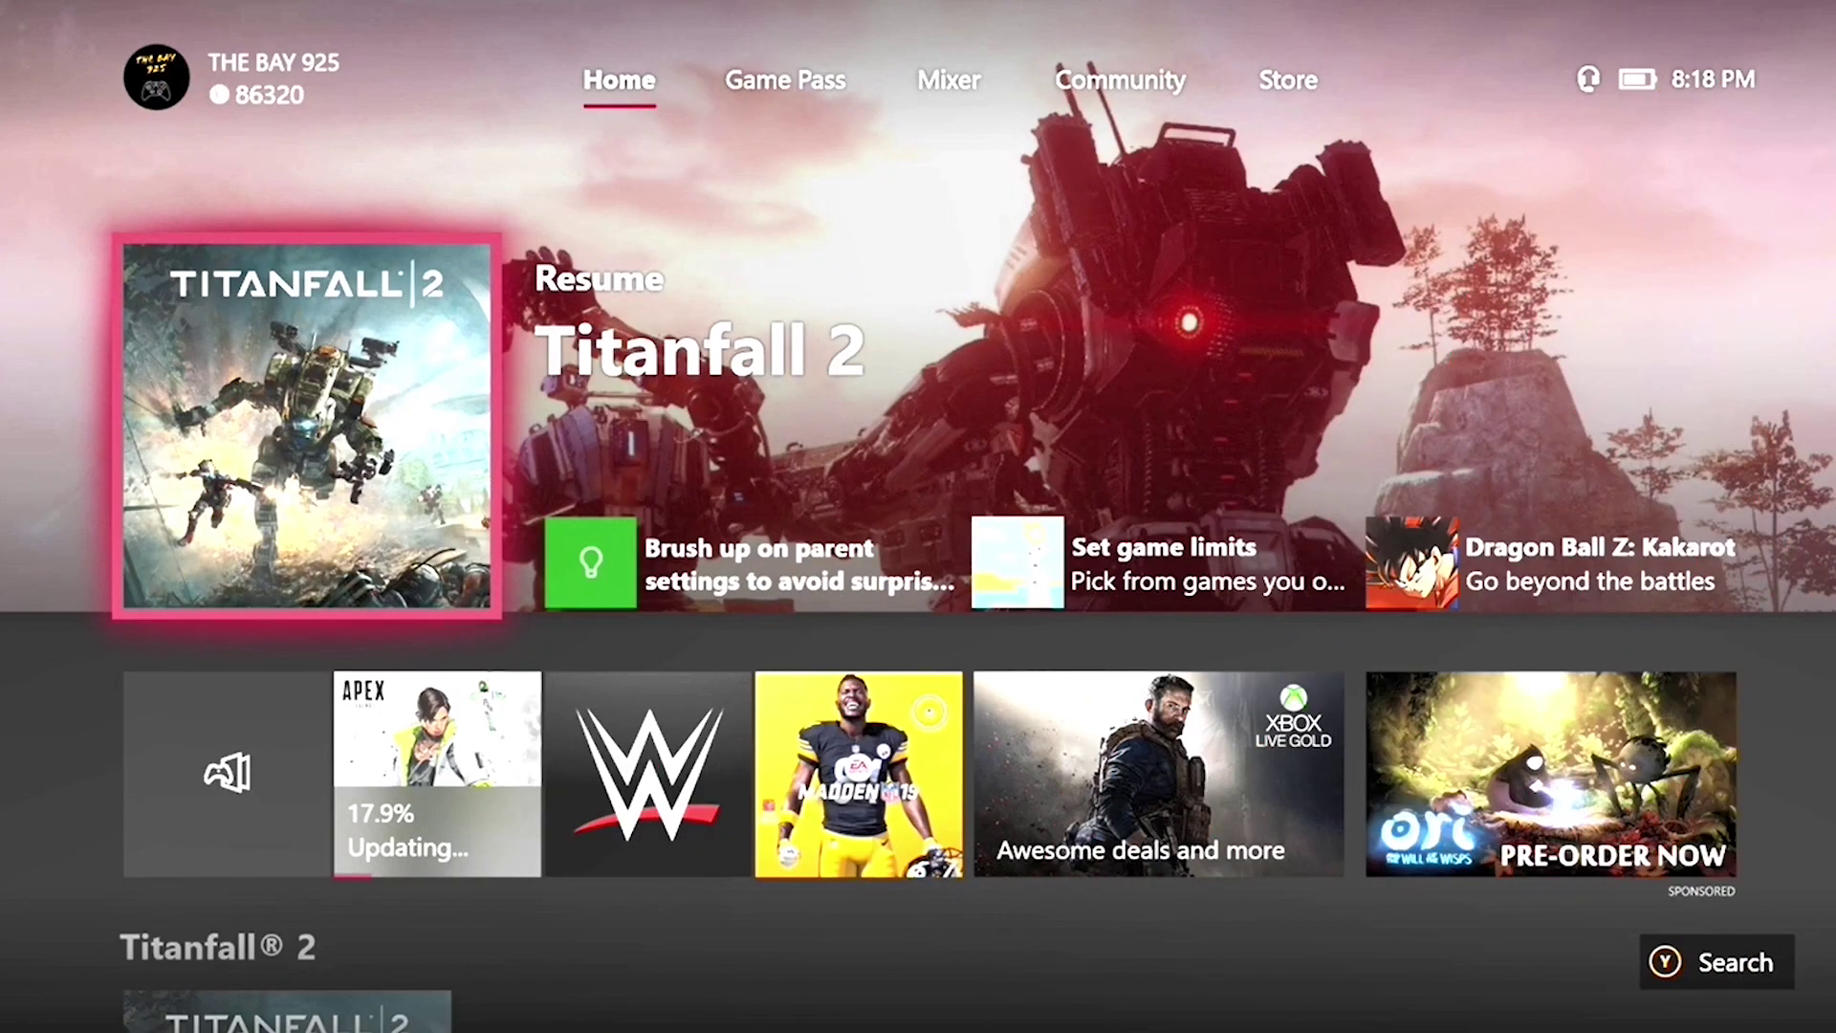
pyautogui.press('super')
pyautogui.press('Down')
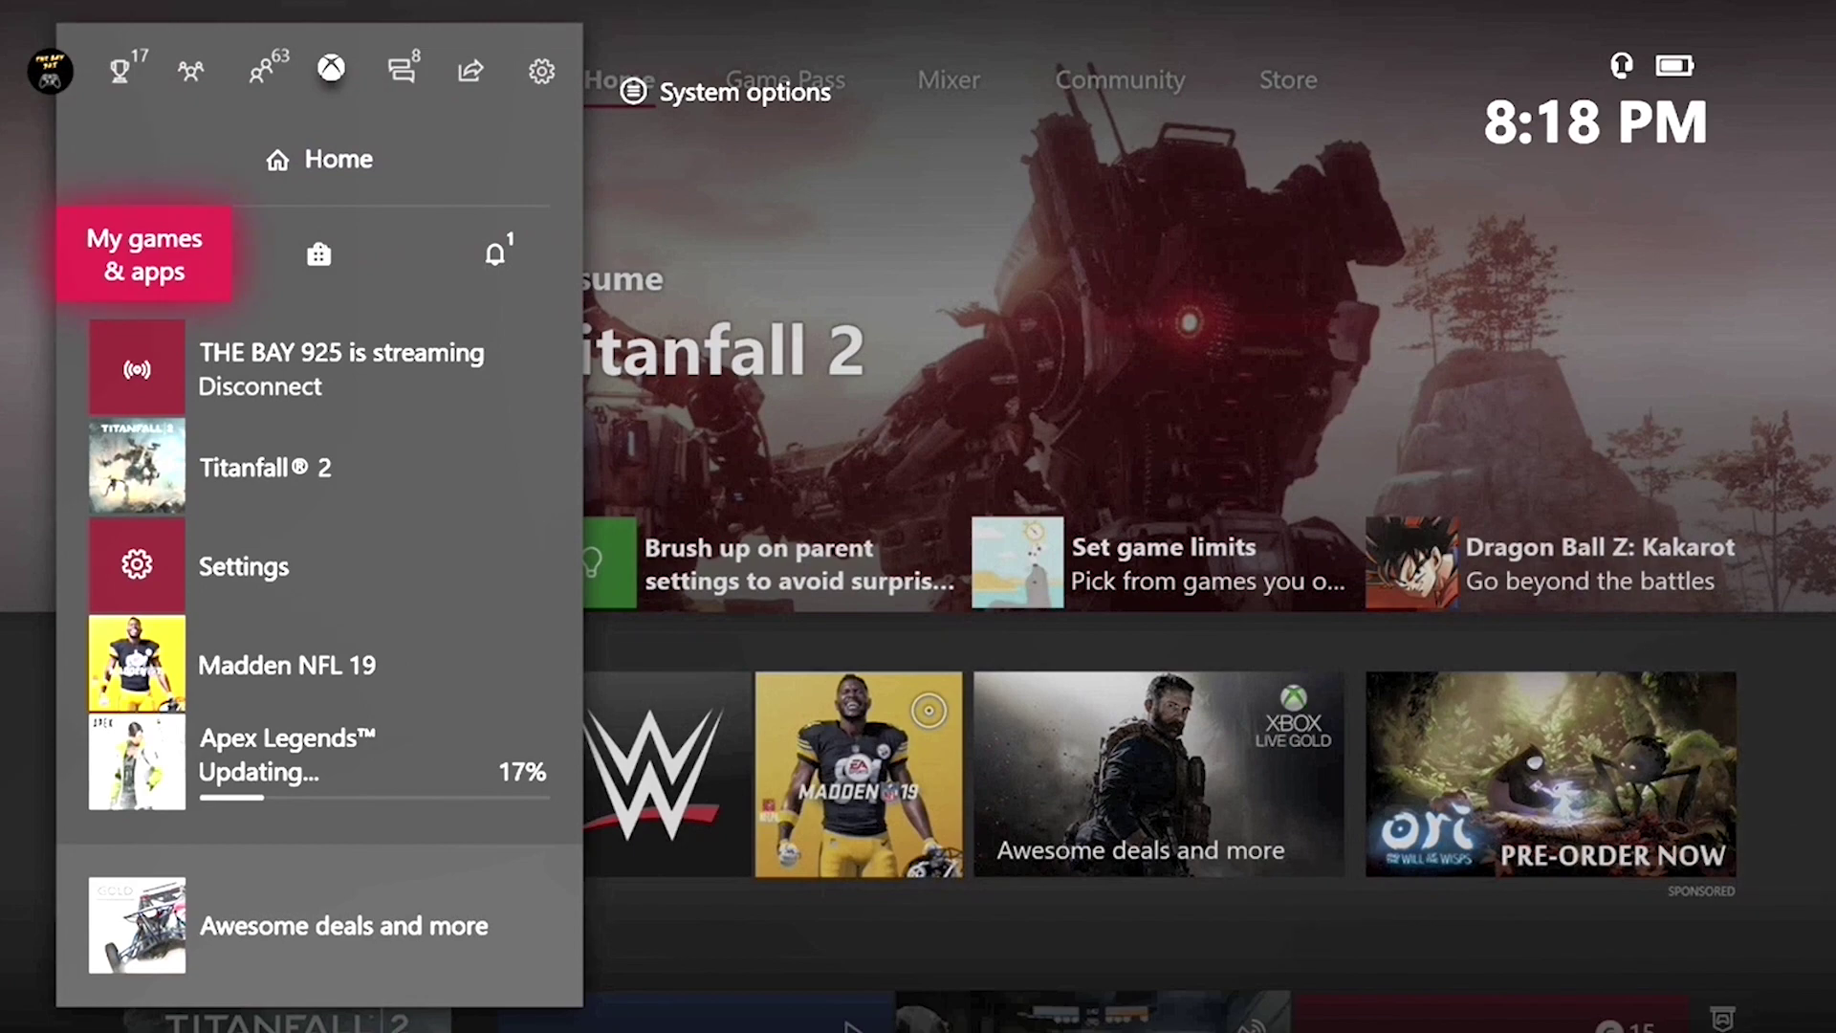
pyautogui.press('Up')
pyautogui.press('Right')
pyautogui.press('Right')
pyautogui.press('Right')
pyautogui.press('Down')
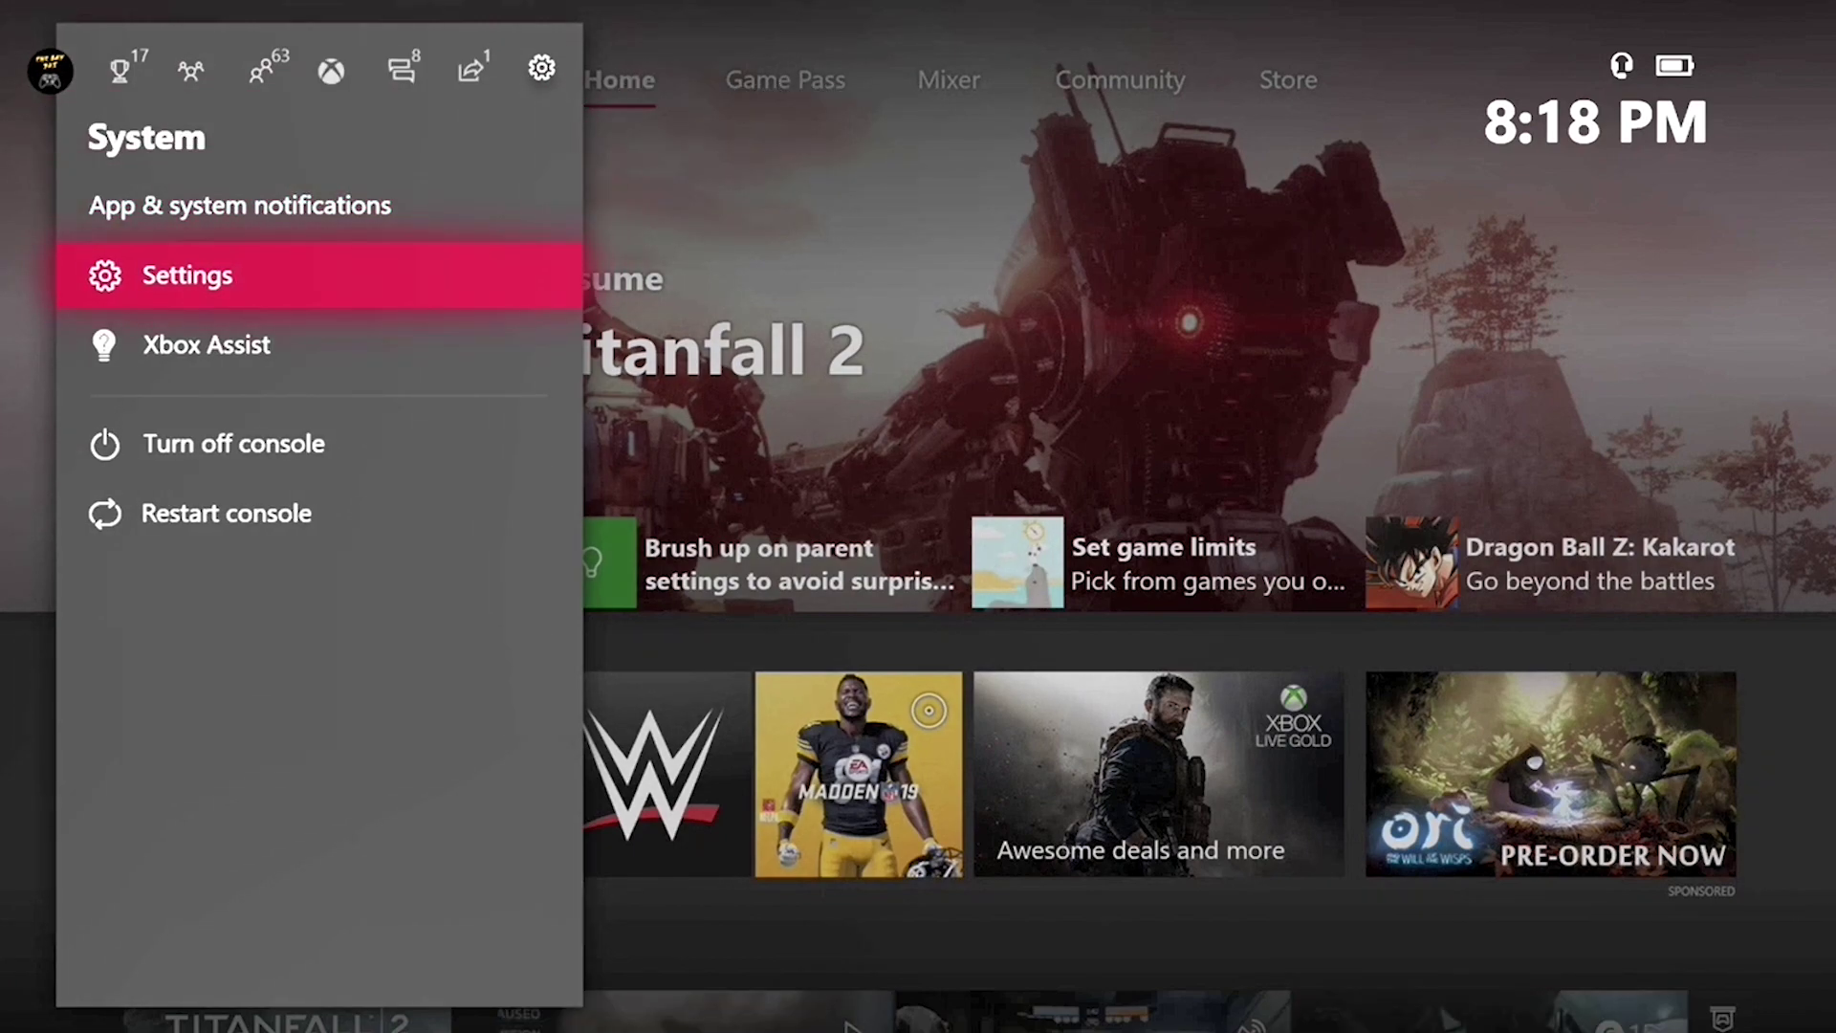
pyautogui.press('Return')
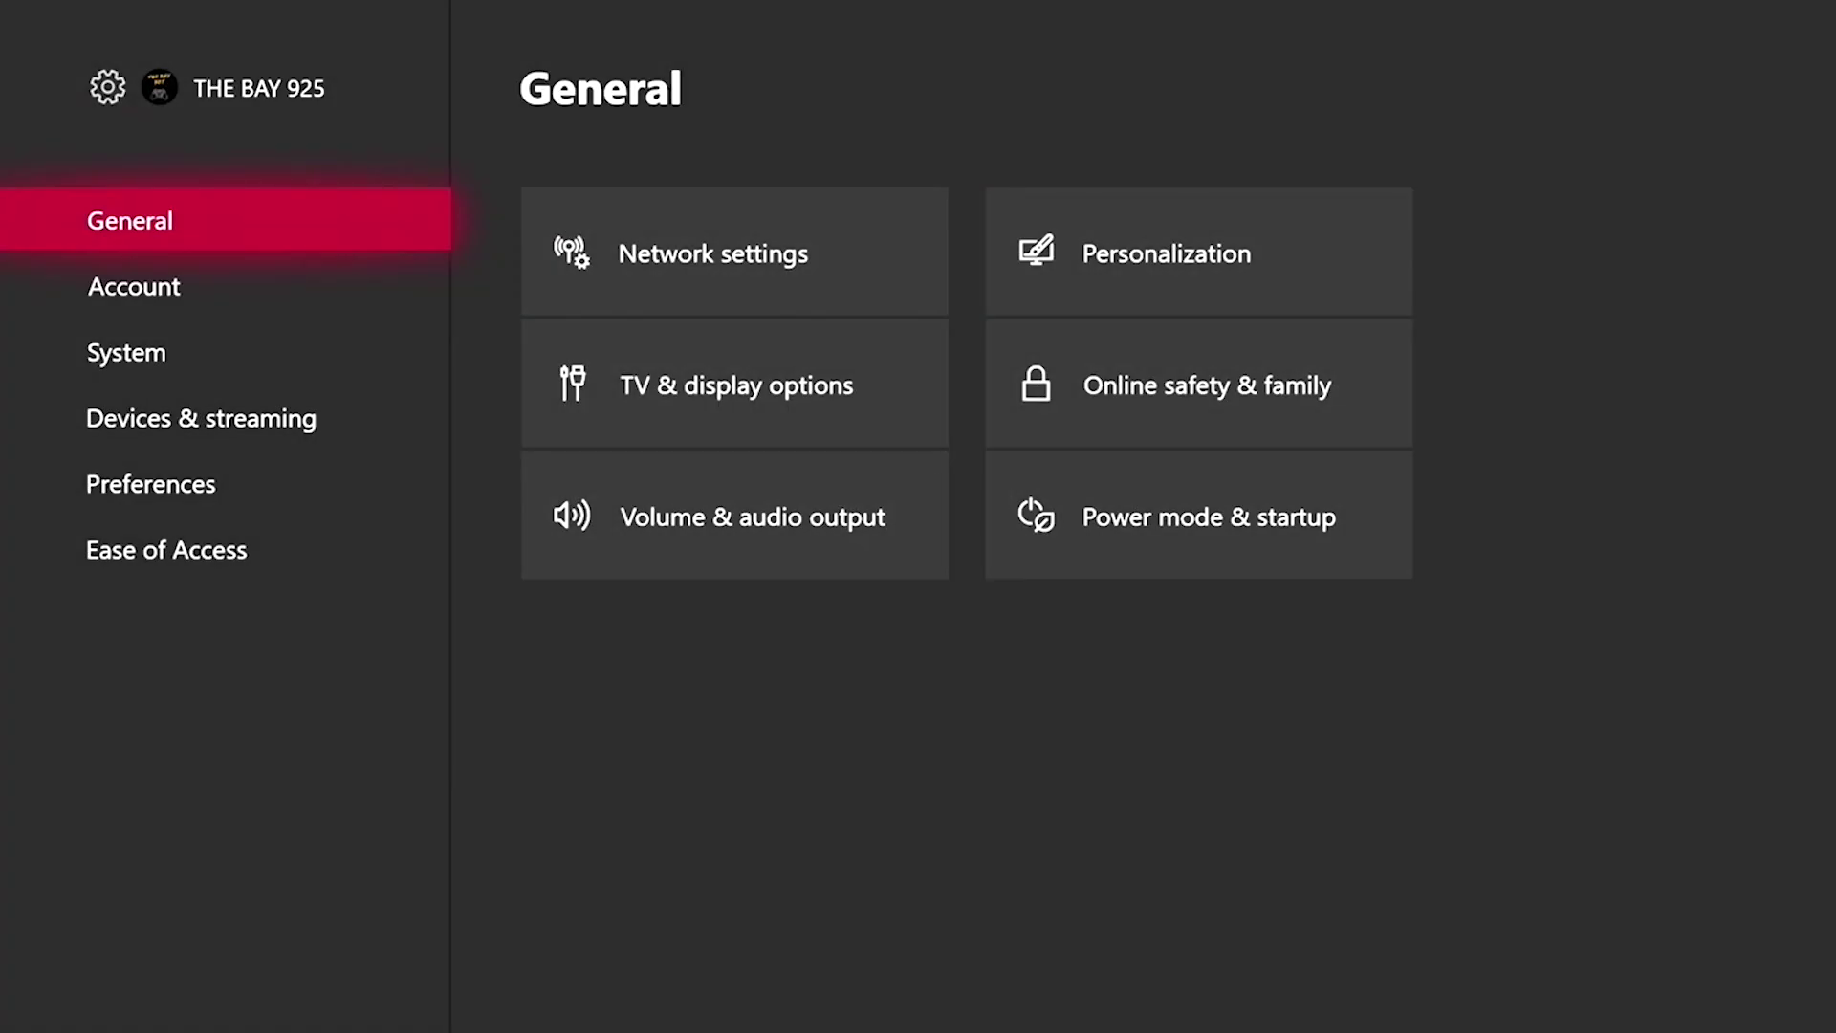
pyautogui.press('Down')
pyautogui.press('Down')
pyautogui.press('Down')
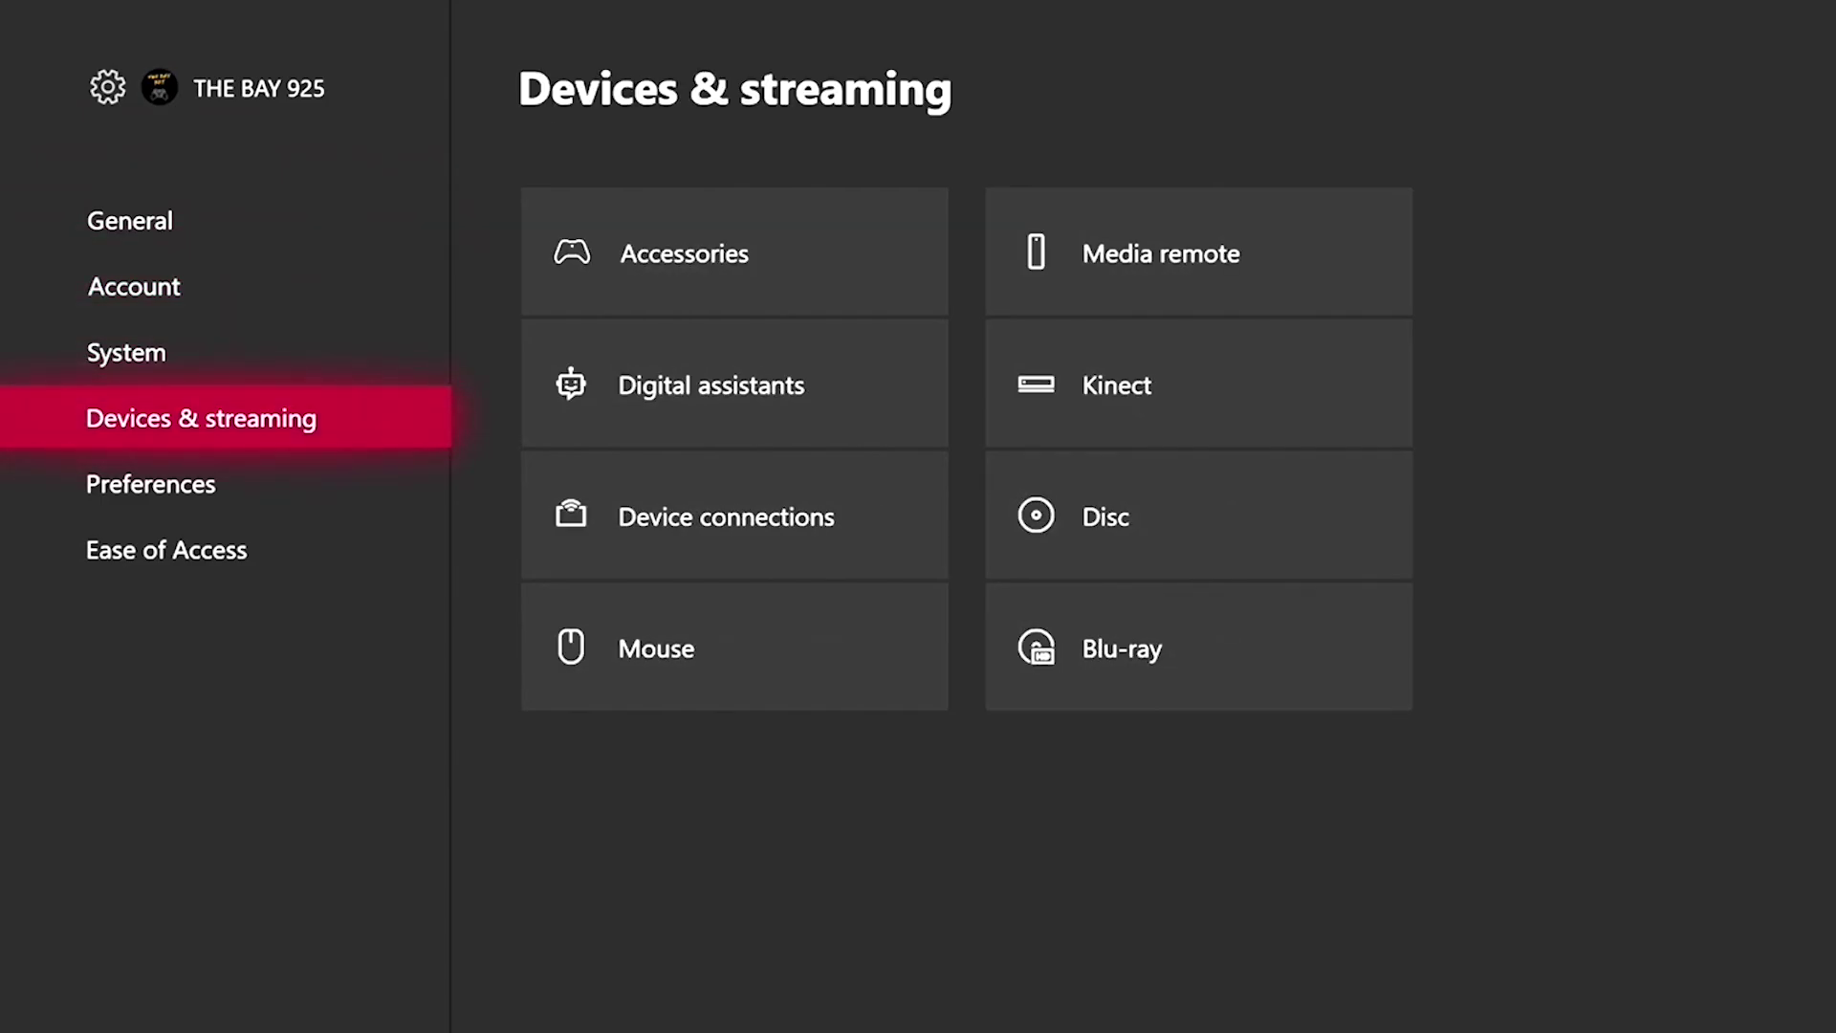
pyautogui.press('Right')
pyautogui.press('Down')
pyautogui.press('Down')
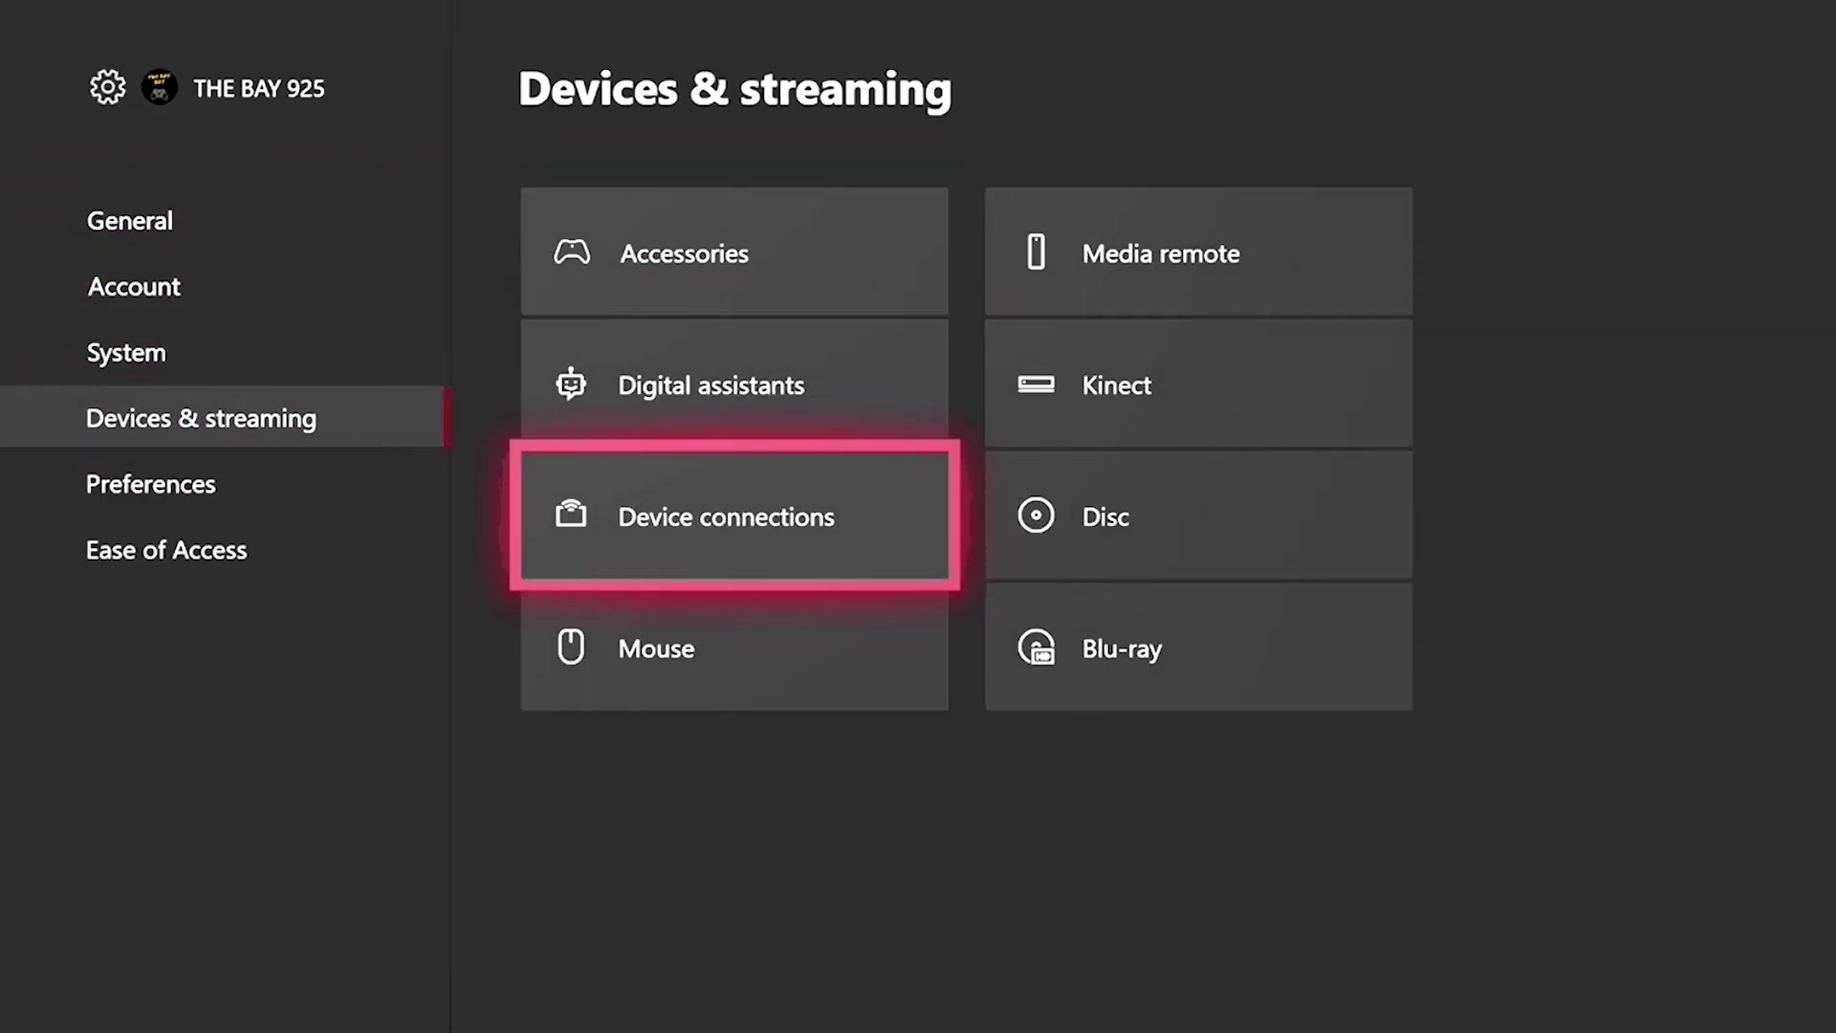
pyautogui.press('Return')
pyautogui.press('Down')
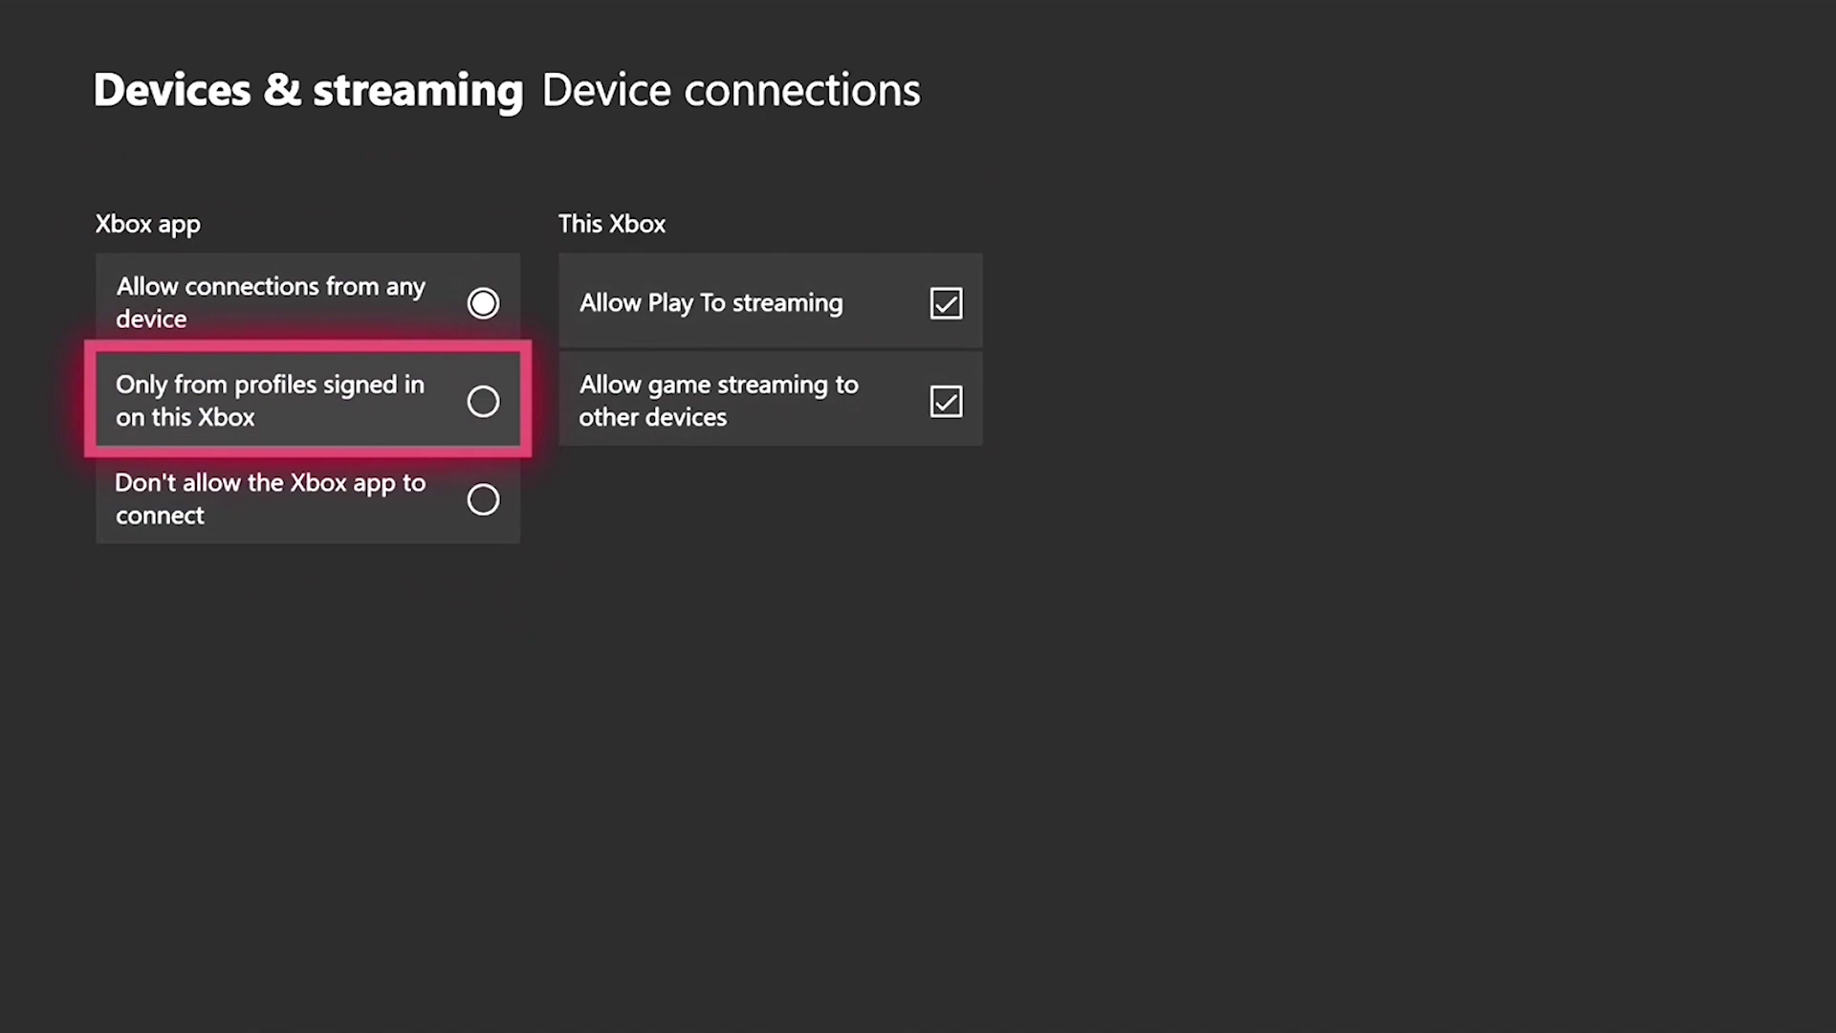
# - Select Allow connections from any device, with Play To and game streaming checked
pyautogui.press('Up')
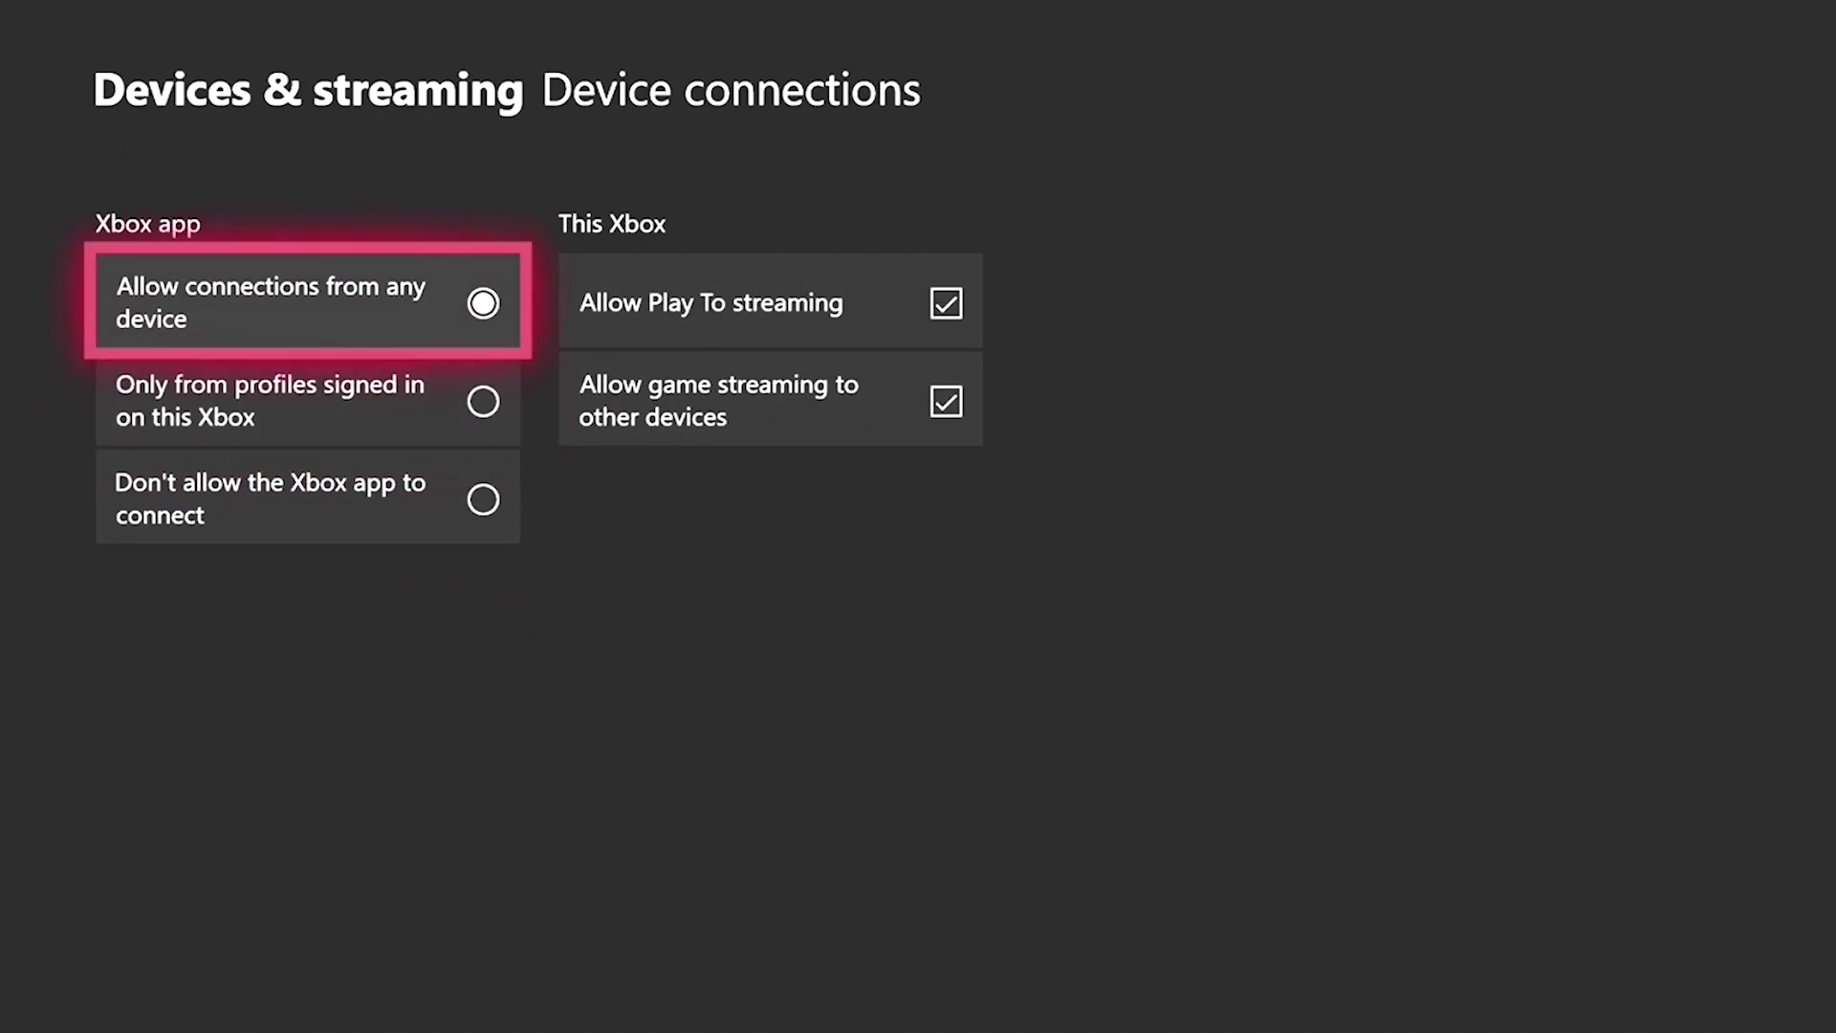
pyautogui.press('Right')
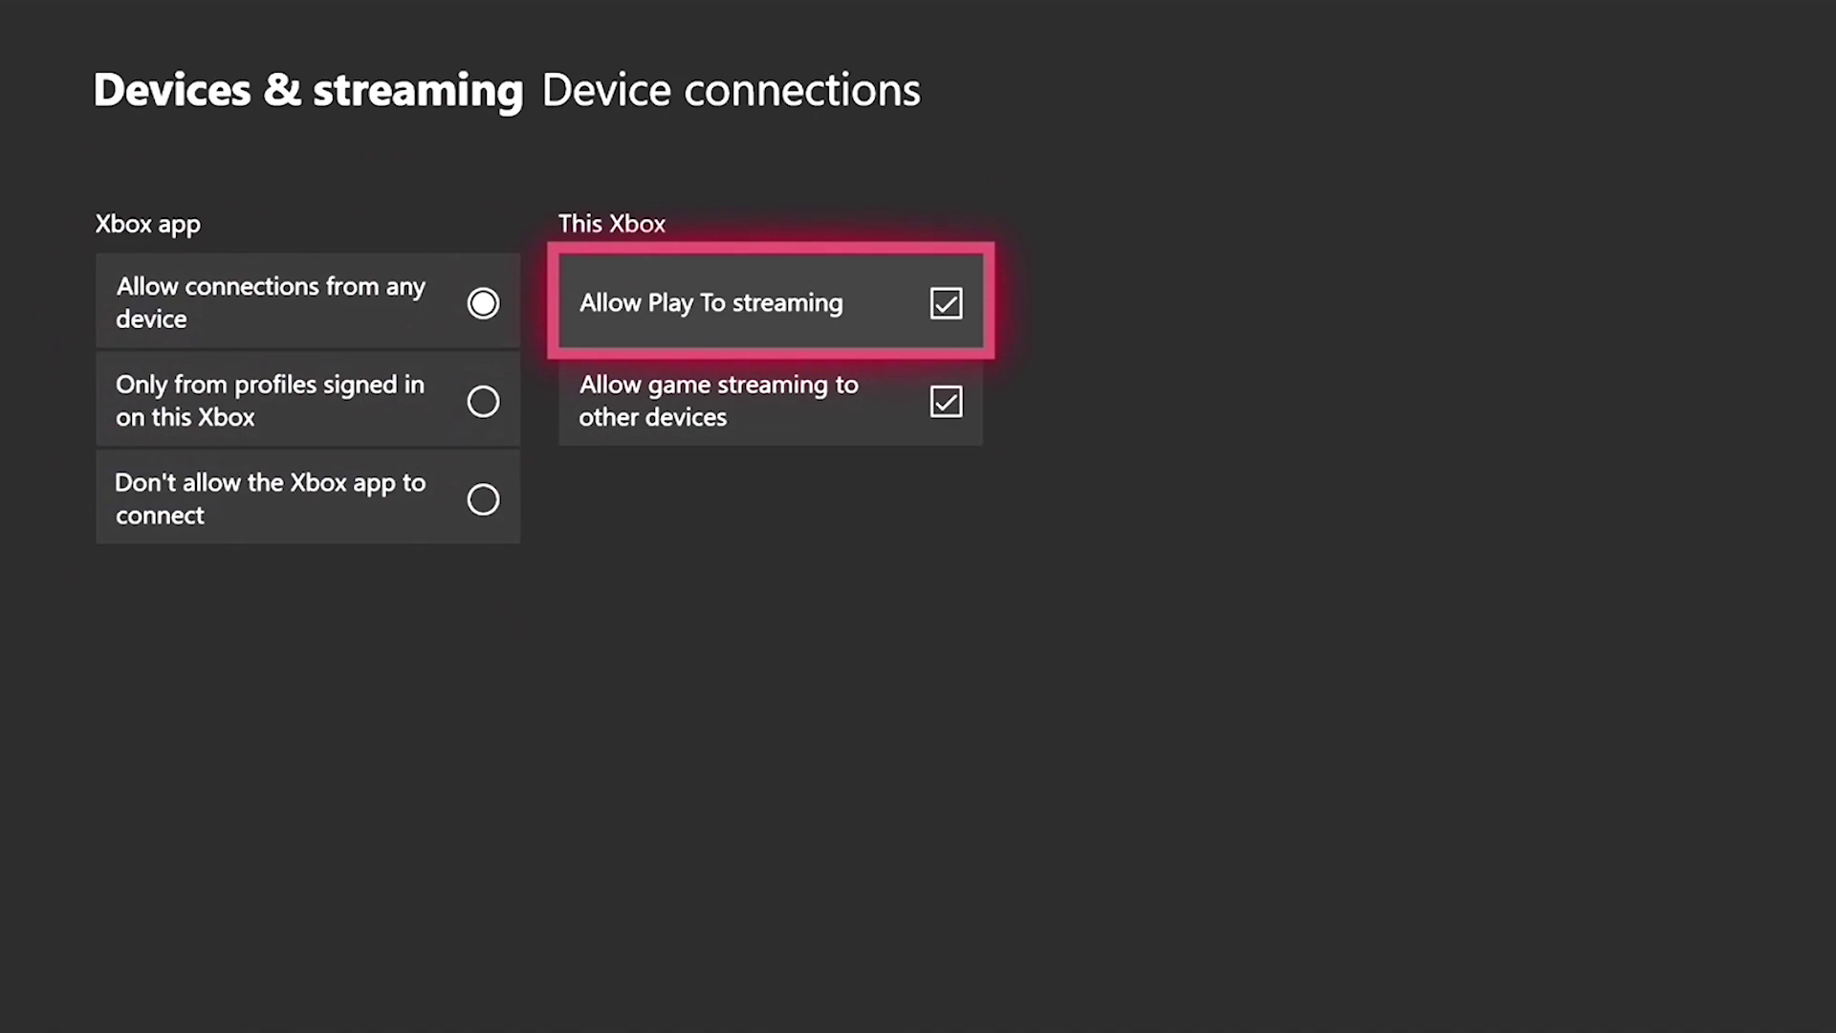
pyautogui.press('Down')
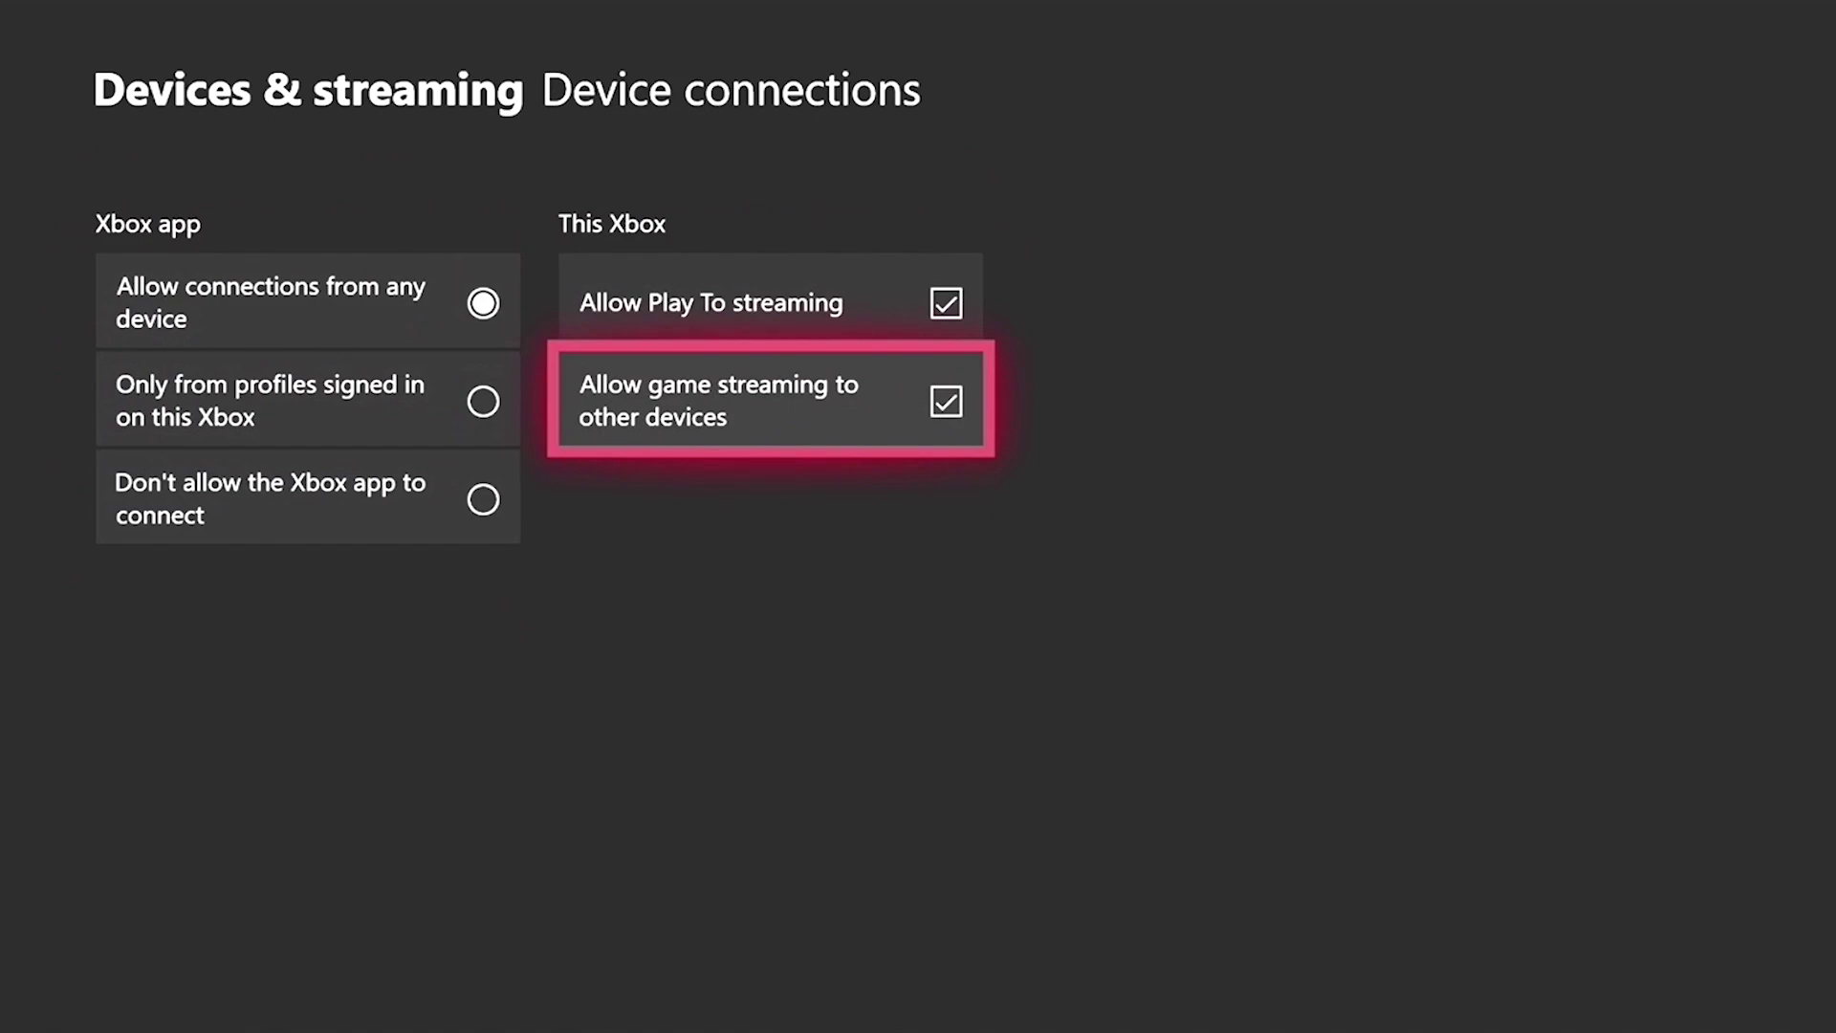
pyautogui.press('Left')
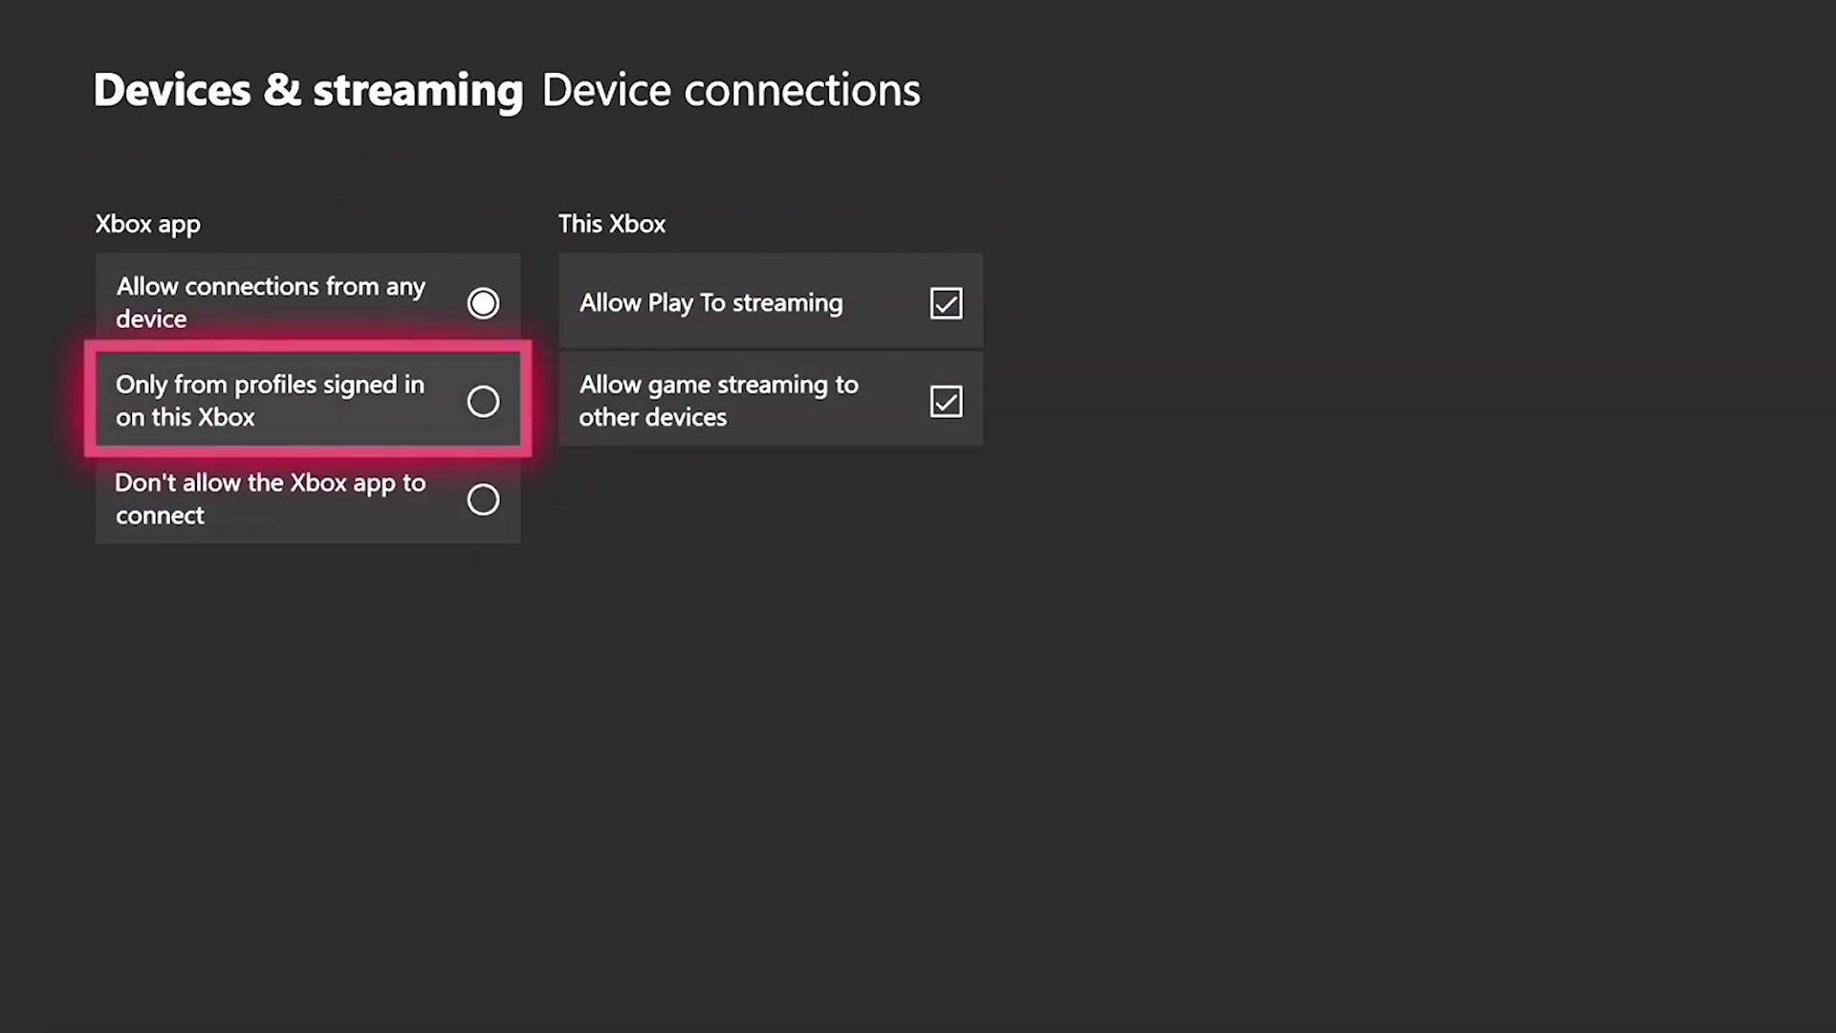
pyautogui.press('Up')
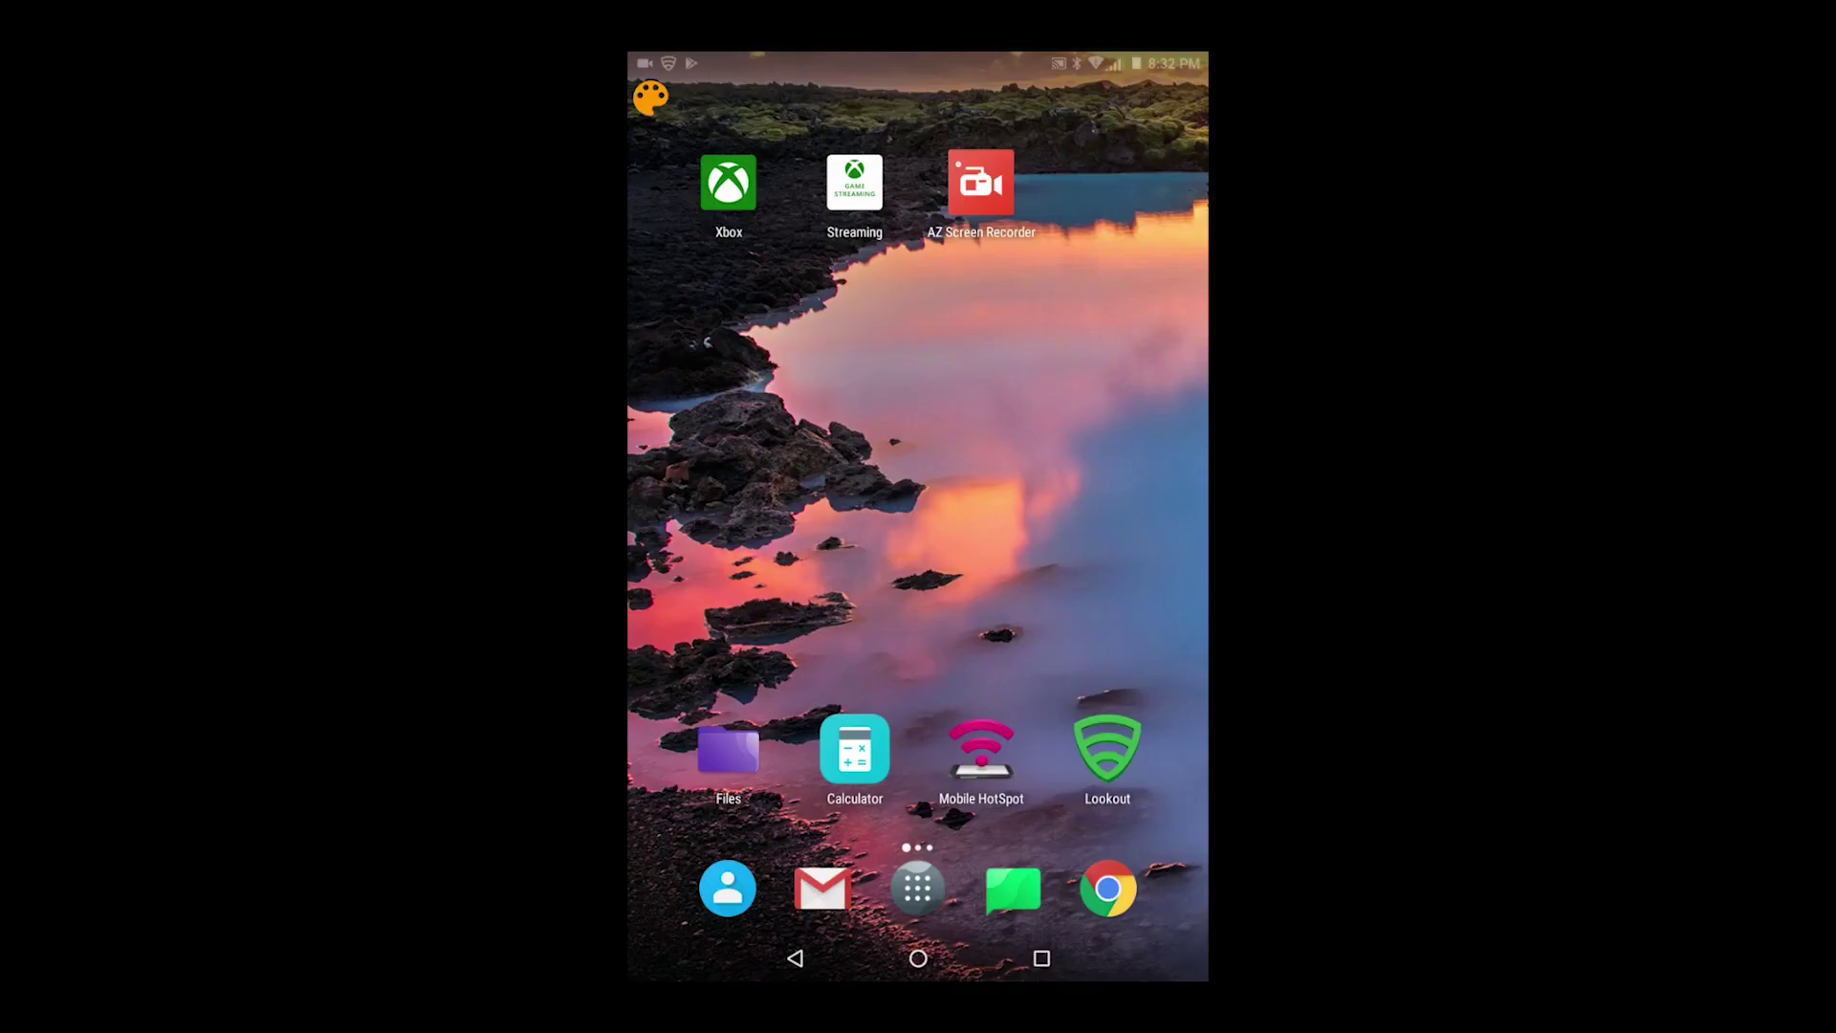
# - Launch the Xbox app from the Android home screen and reach its Welcome feed
pyautogui.moveTo(776, 118)
pyautogui.mouseDown()
pyautogui.moveTo(770, 230)
pyautogui.moveTo(778, 142)
pyautogui.moveTo(760, 128)
pyautogui.mouseUp()
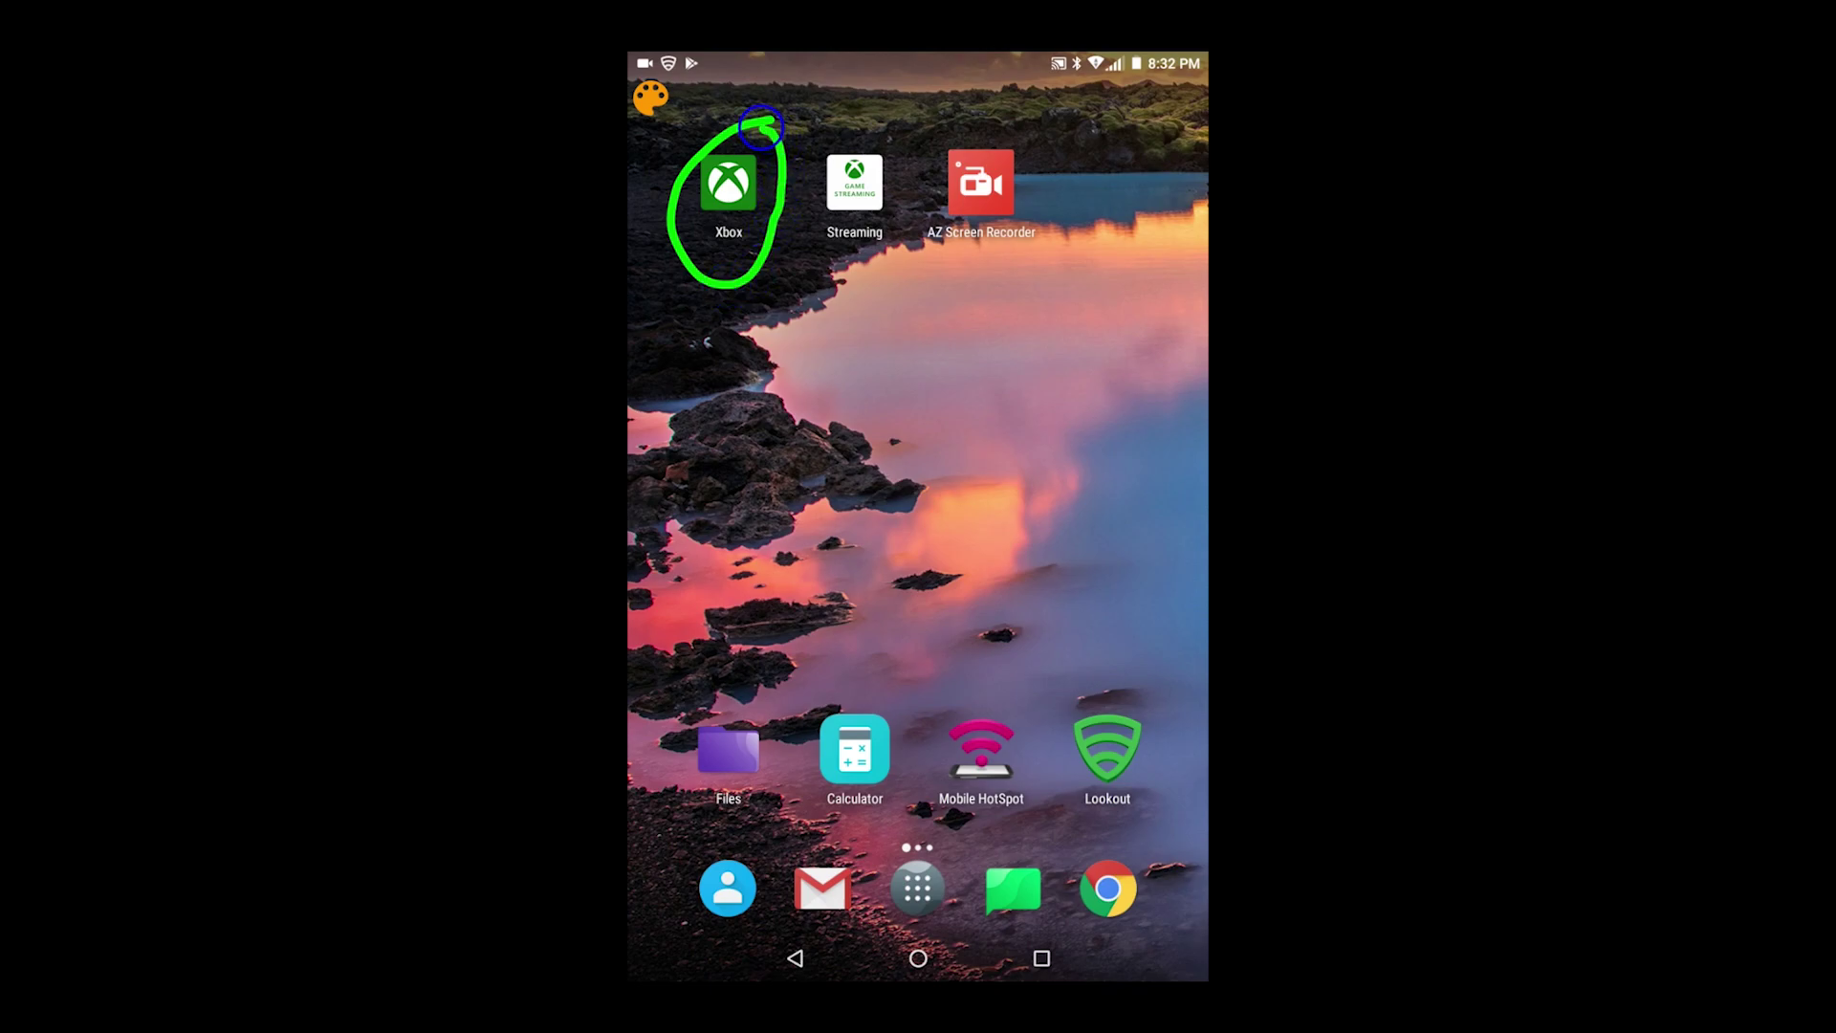
pyautogui.click(728, 182)
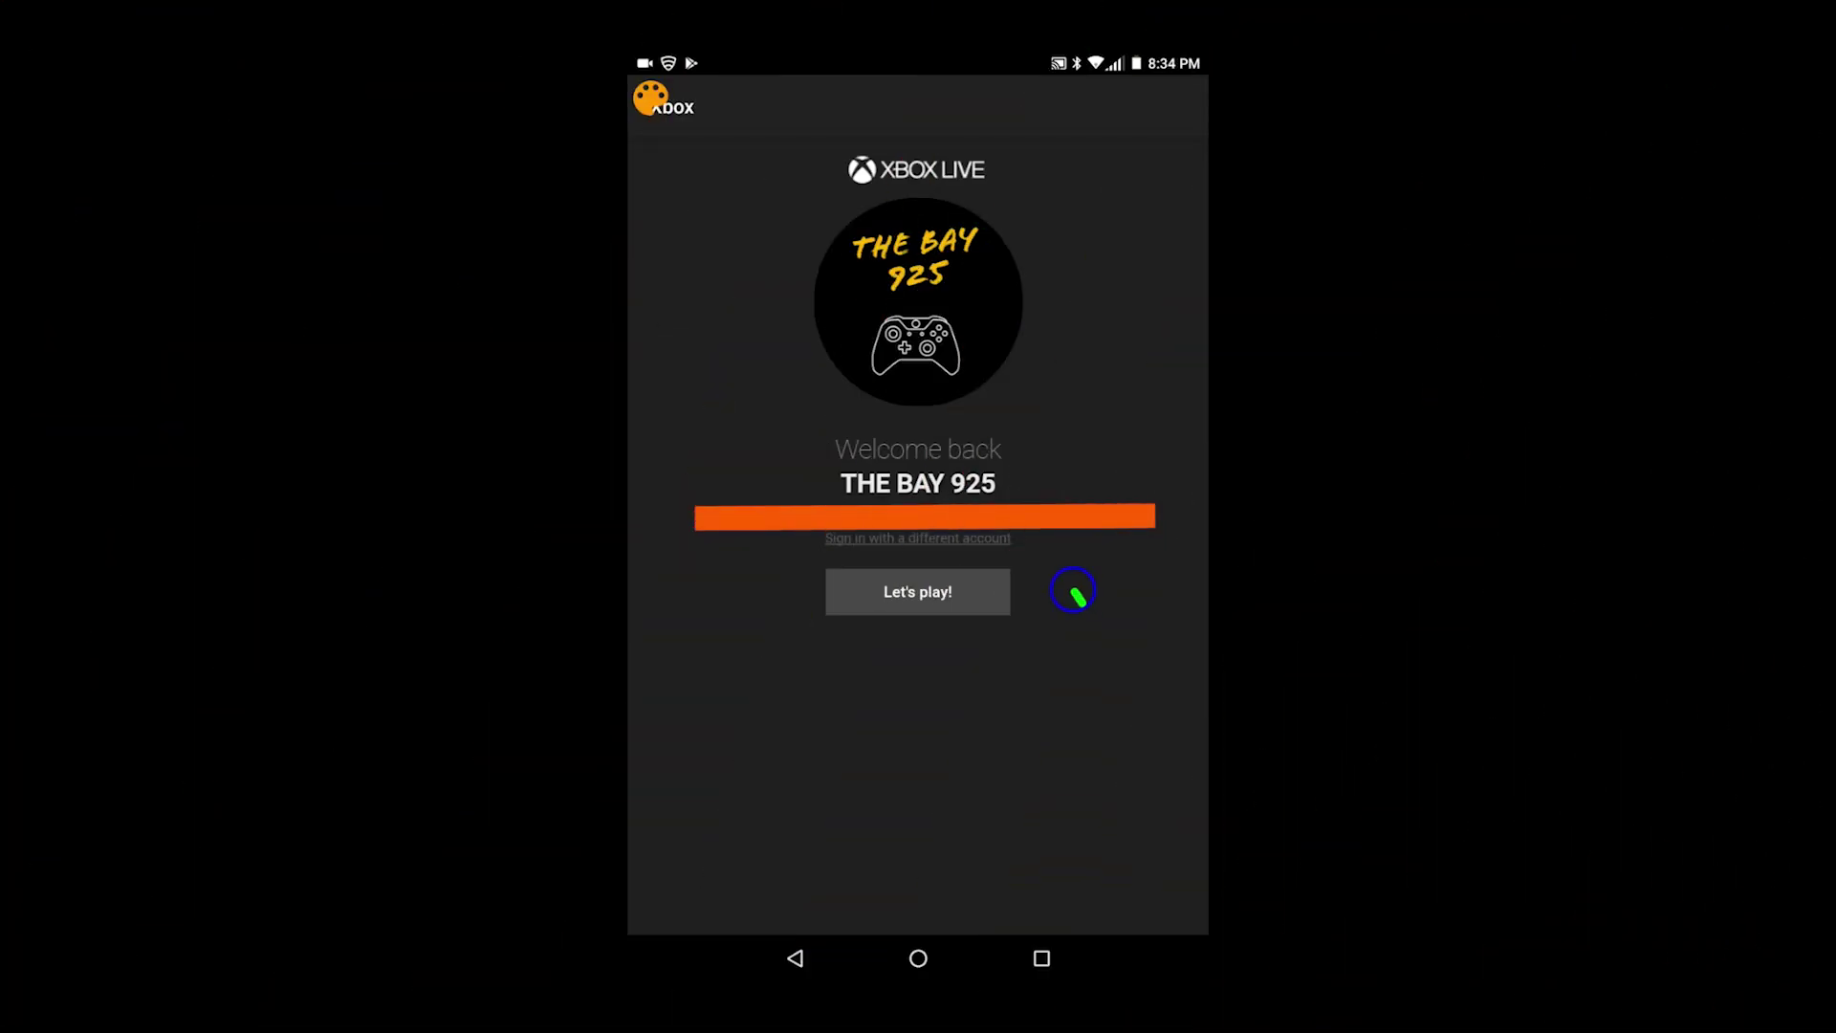
pyautogui.moveTo(1079, 597)
pyautogui.mouseDown()
pyautogui.moveTo(808, 561)
pyautogui.moveTo(763, 649)
pyautogui.moveTo(817, 739)
pyautogui.moveTo(870, 747)
pyautogui.moveTo(1009, 707)
pyautogui.moveTo(1077, 654)
pyautogui.moveTo(1074, 589)
pyautogui.moveTo(1085, 602)
pyautogui.mouseUp()
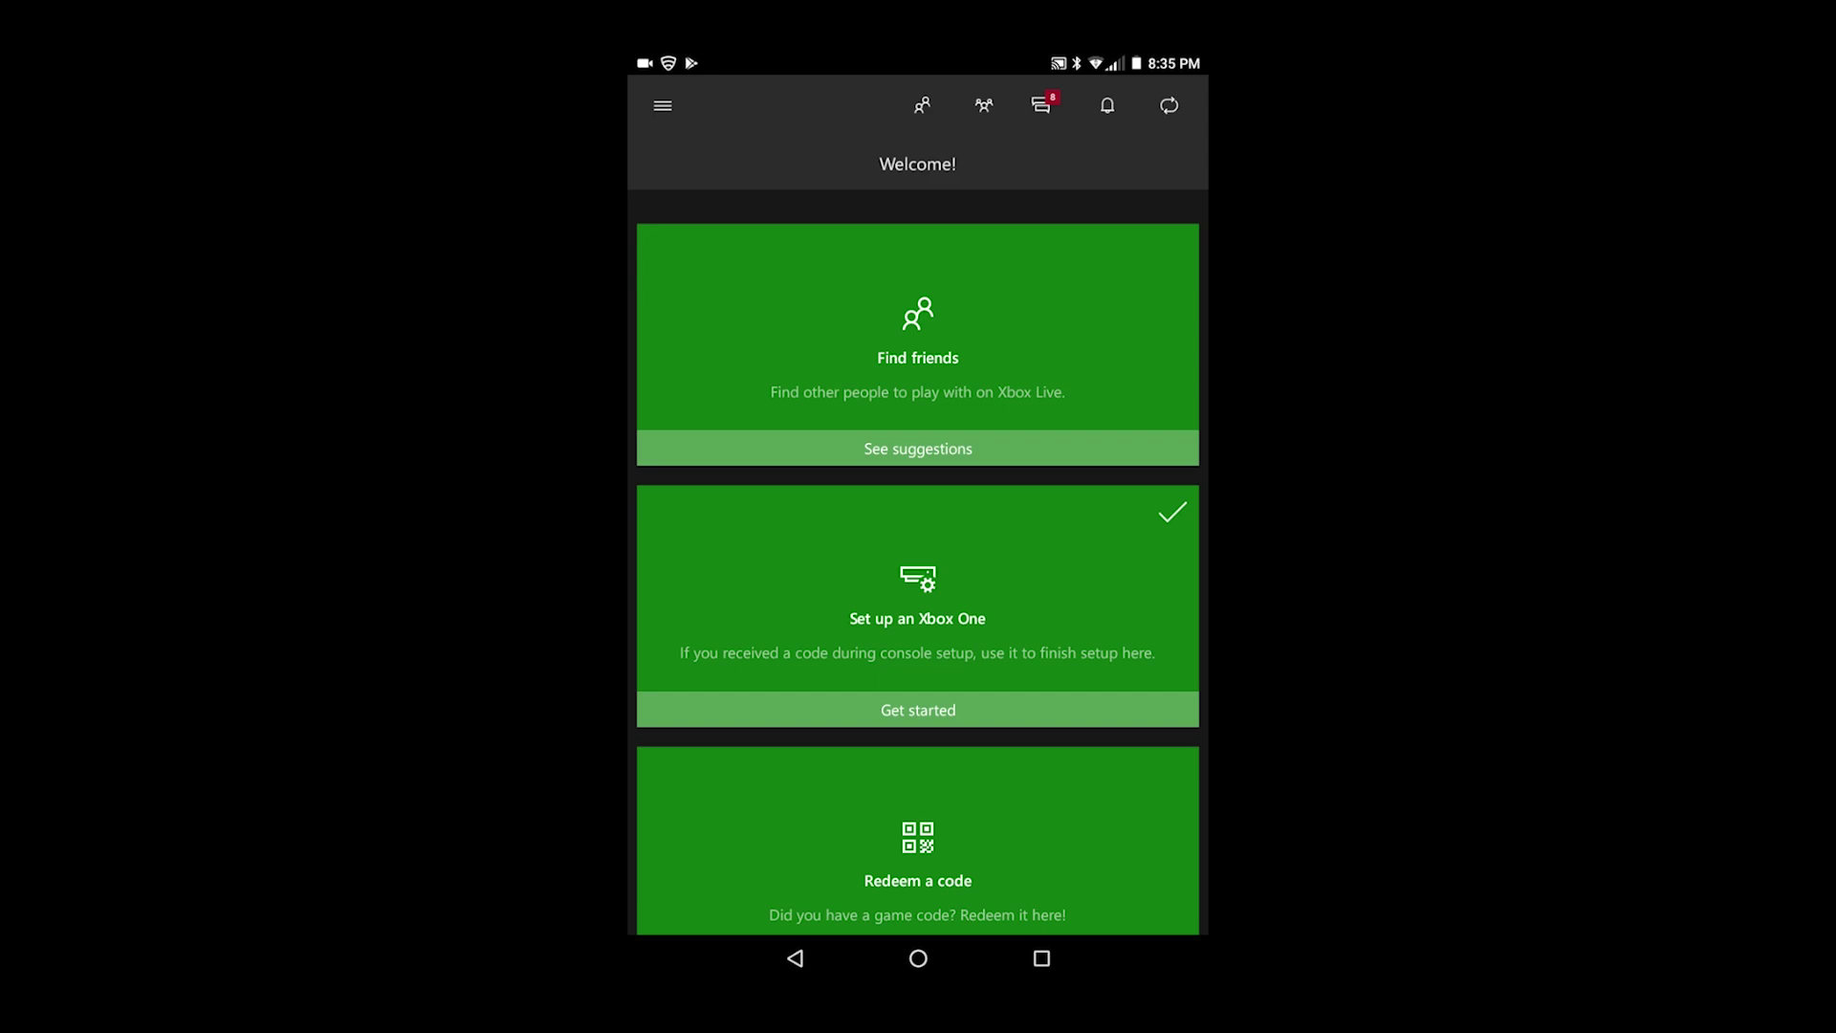
# - Choose Console from the Xbox app's navigation drawer
pyautogui.click(661, 104)
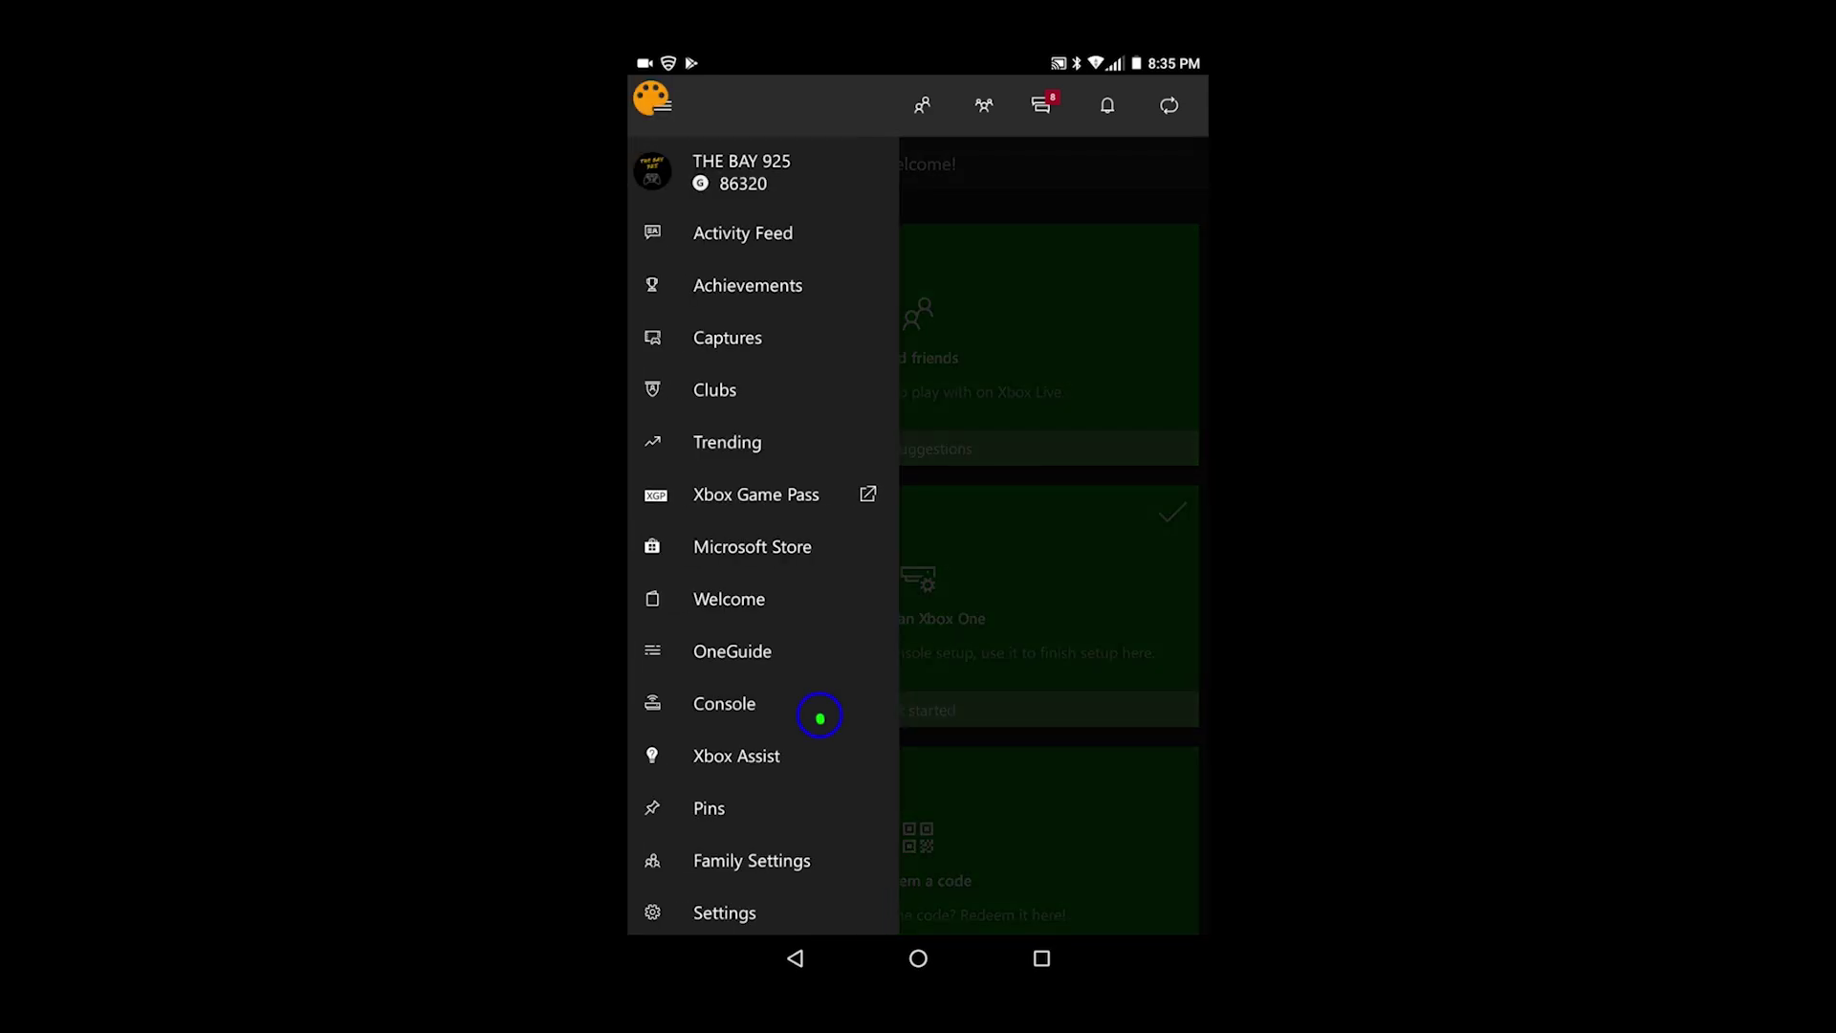
pyautogui.moveTo(820, 713)
pyautogui.mouseDown()
pyautogui.moveTo(729, 772)
pyautogui.moveTo(825, 725)
pyautogui.moveTo(828, 702)
pyautogui.mouseUp()
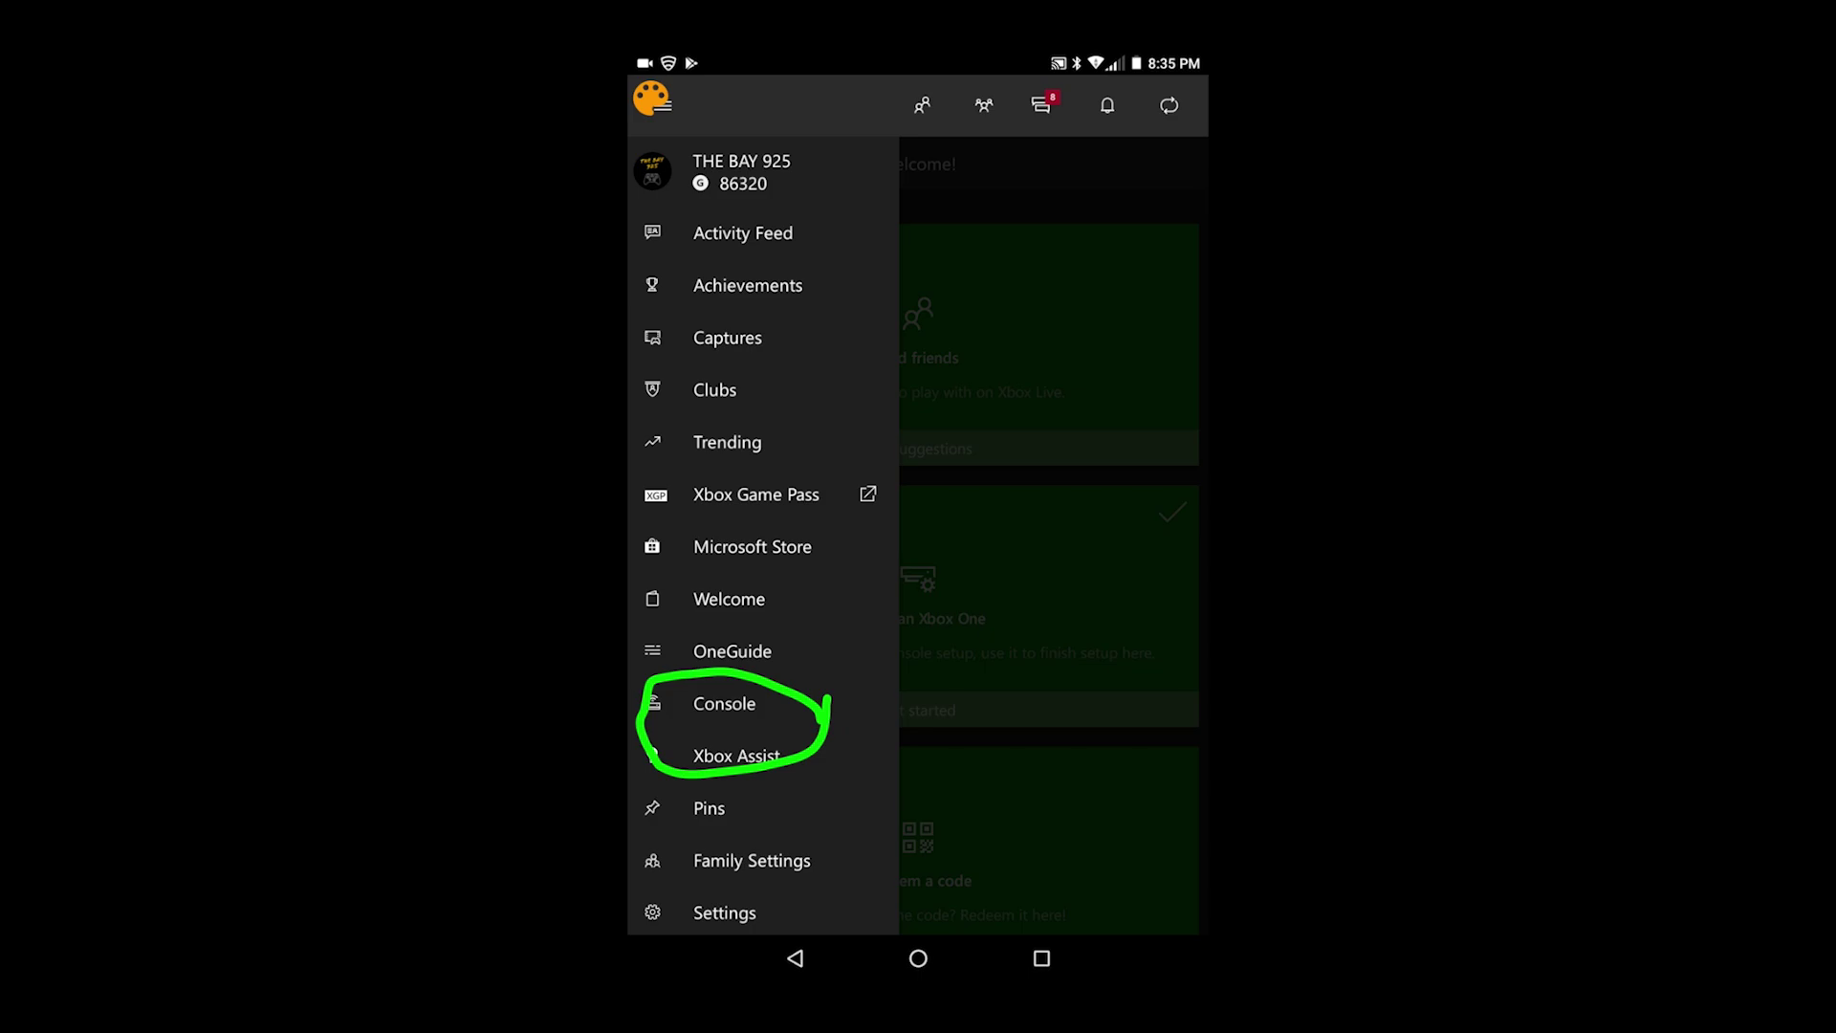
pyautogui.click(725, 703)
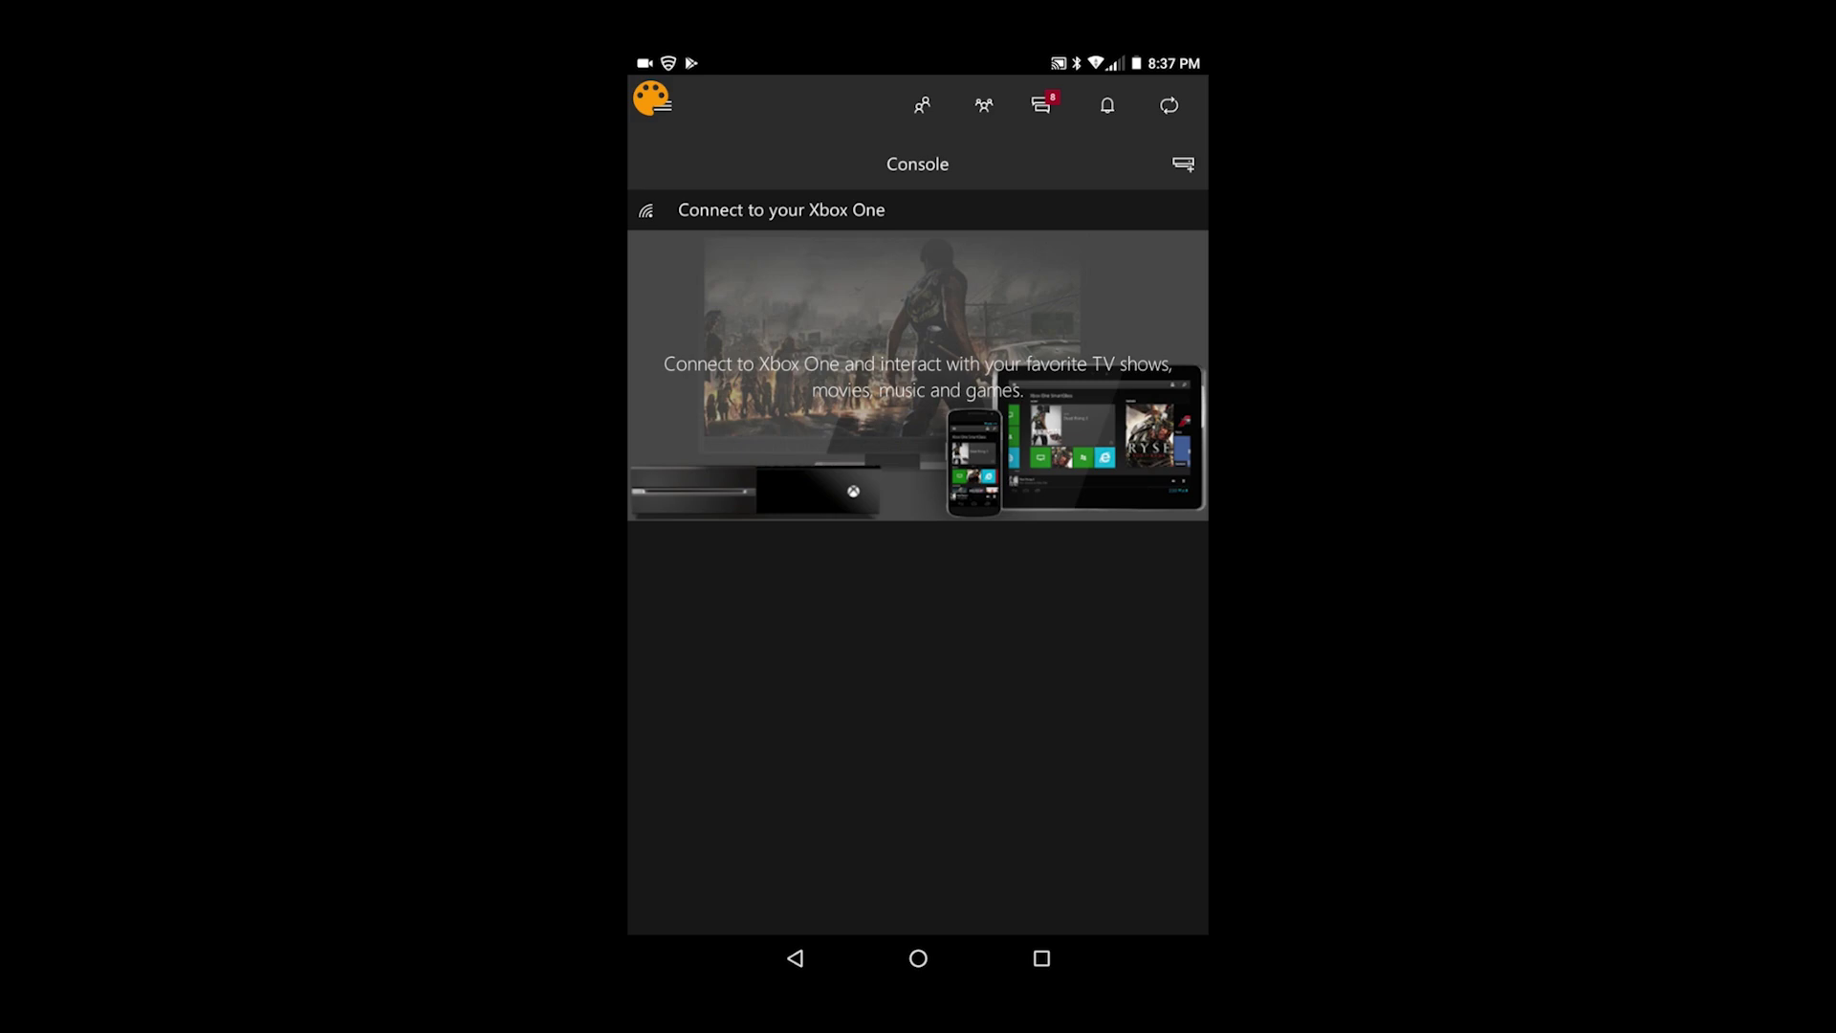
# - List the consoles on the network and attempt to connect to XBOXONE
pyautogui.moveTo(927, 212)
pyautogui.mouseDown()
pyautogui.moveTo(790, 174)
pyautogui.moveTo(686, 339)
pyautogui.moveTo(770, 344)
pyautogui.moveTo(928, 183)
pyautogui.mouseUp()
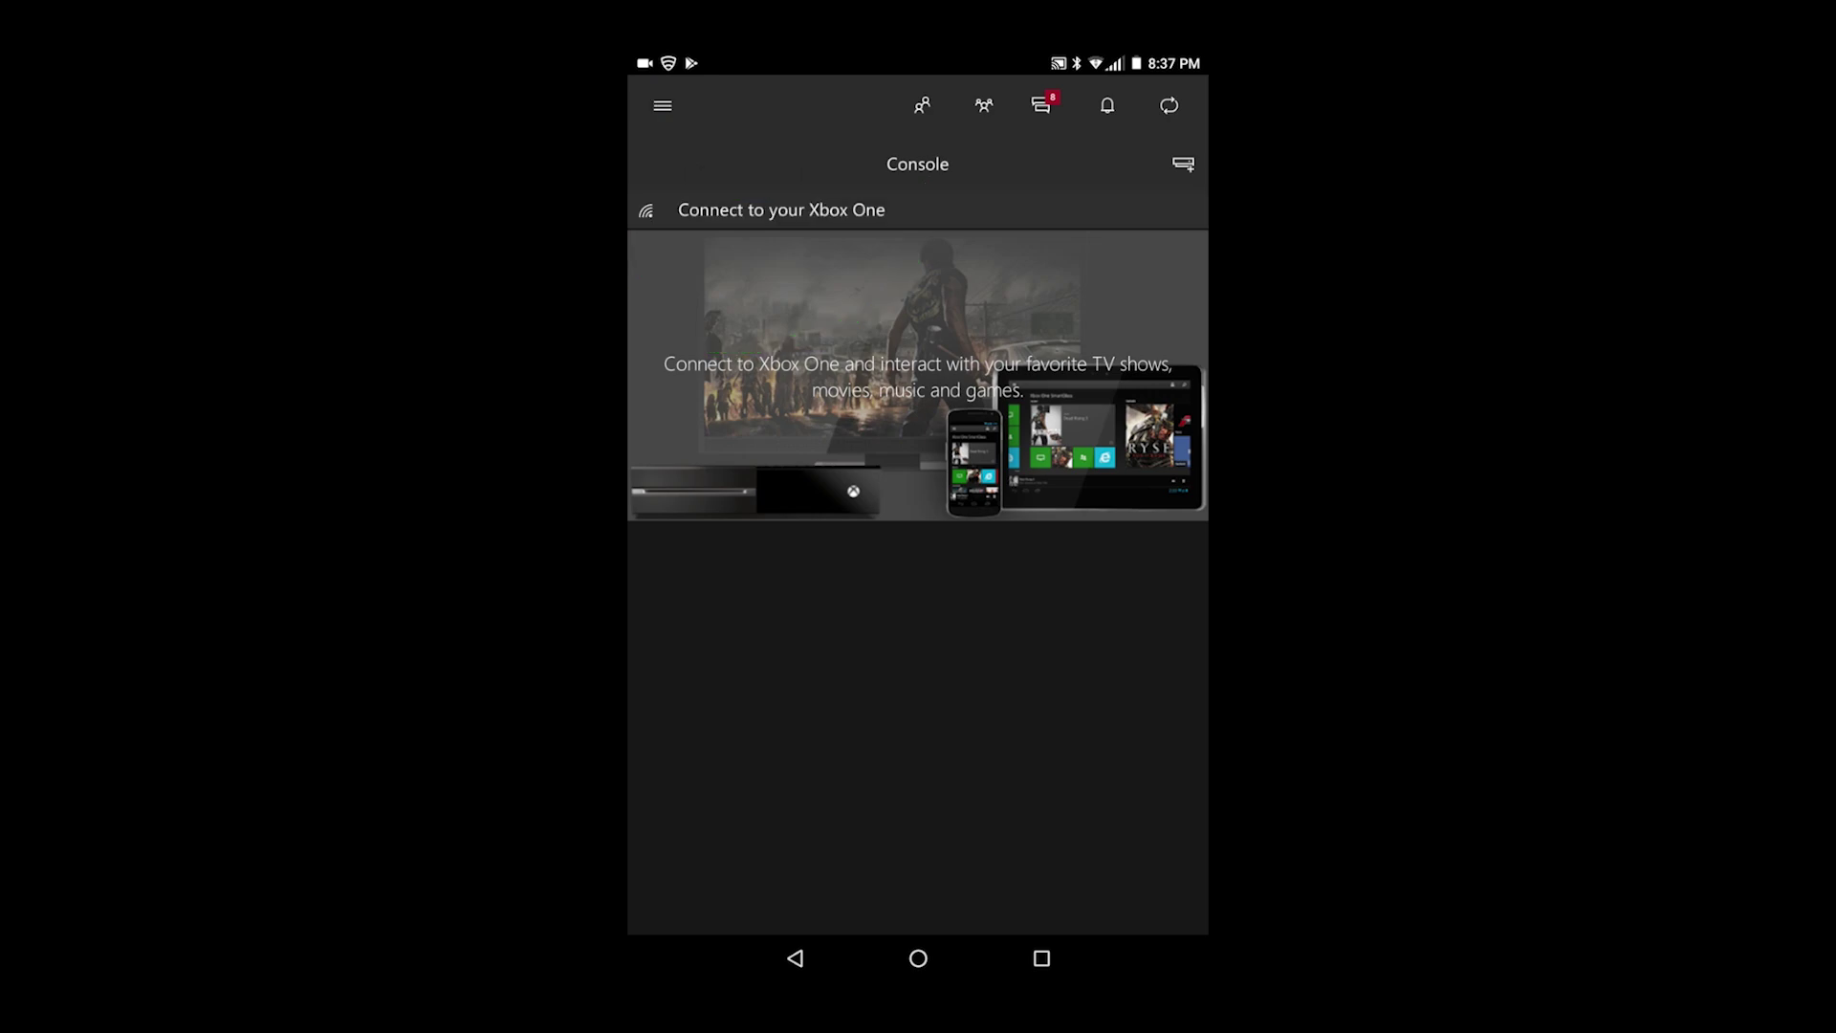
pyautogui.click(782, 210)
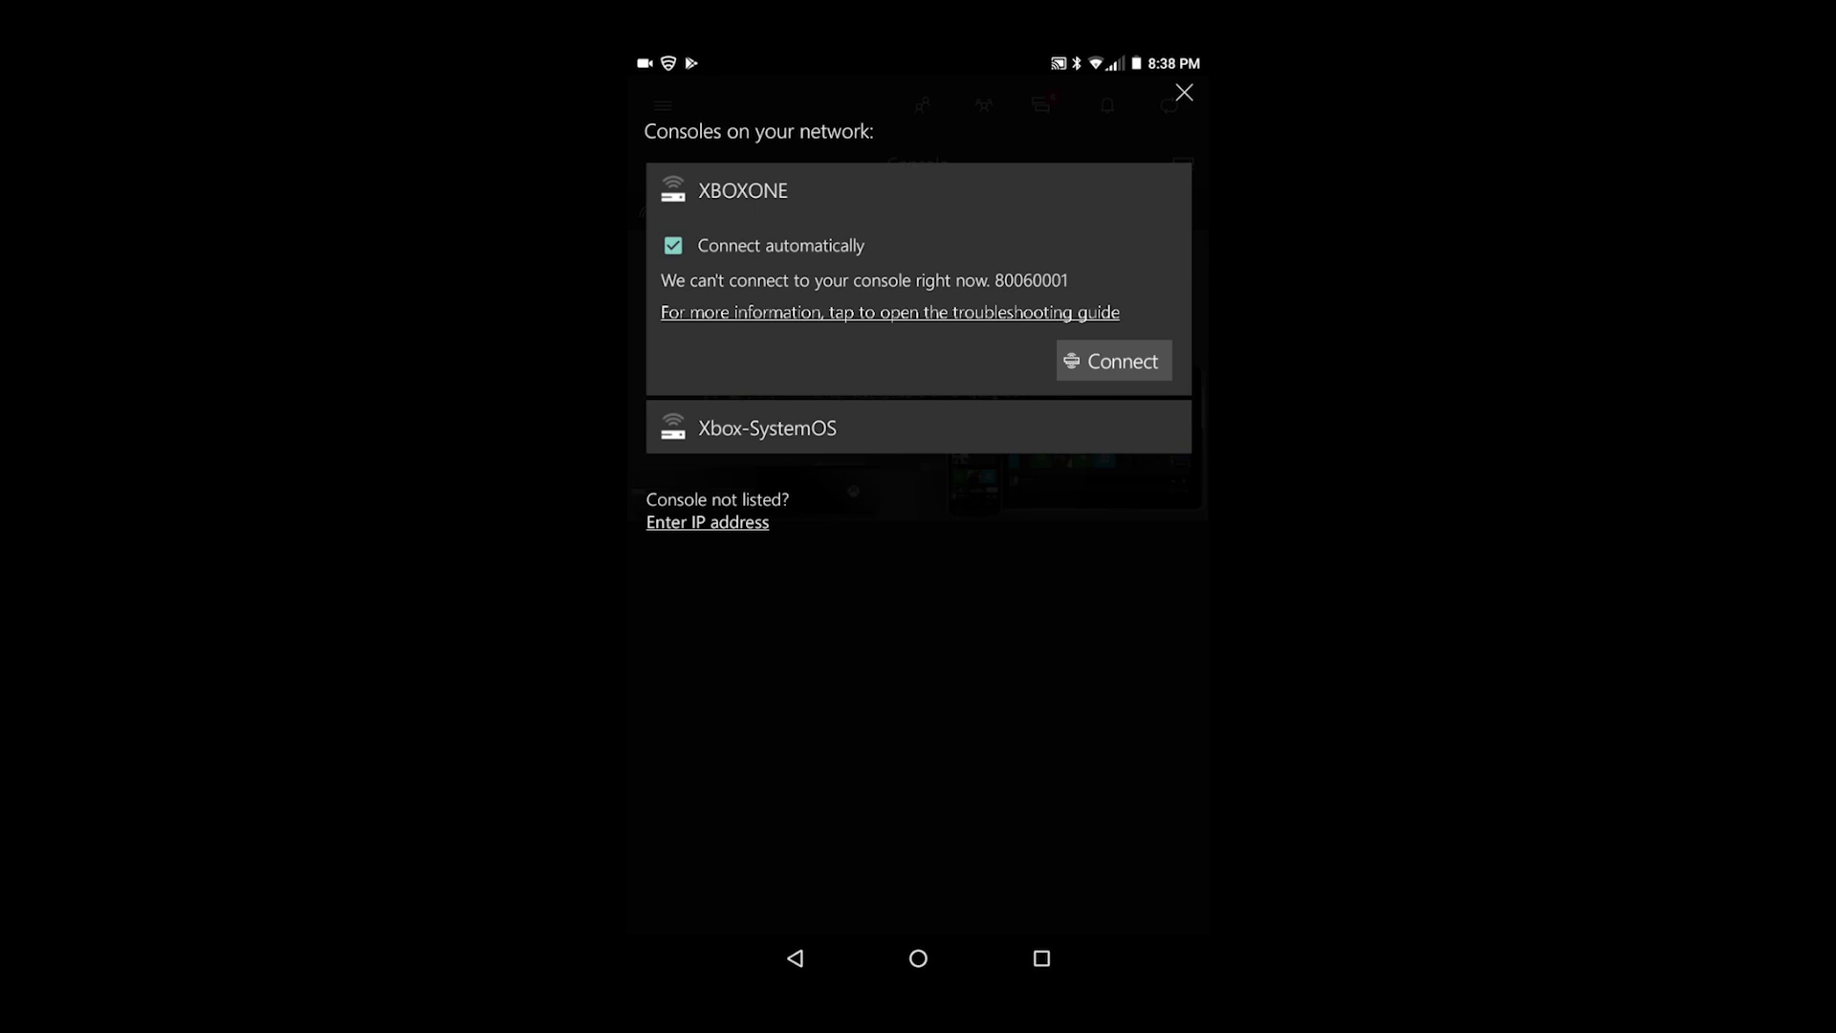
pyautogui.click(1114, 360)
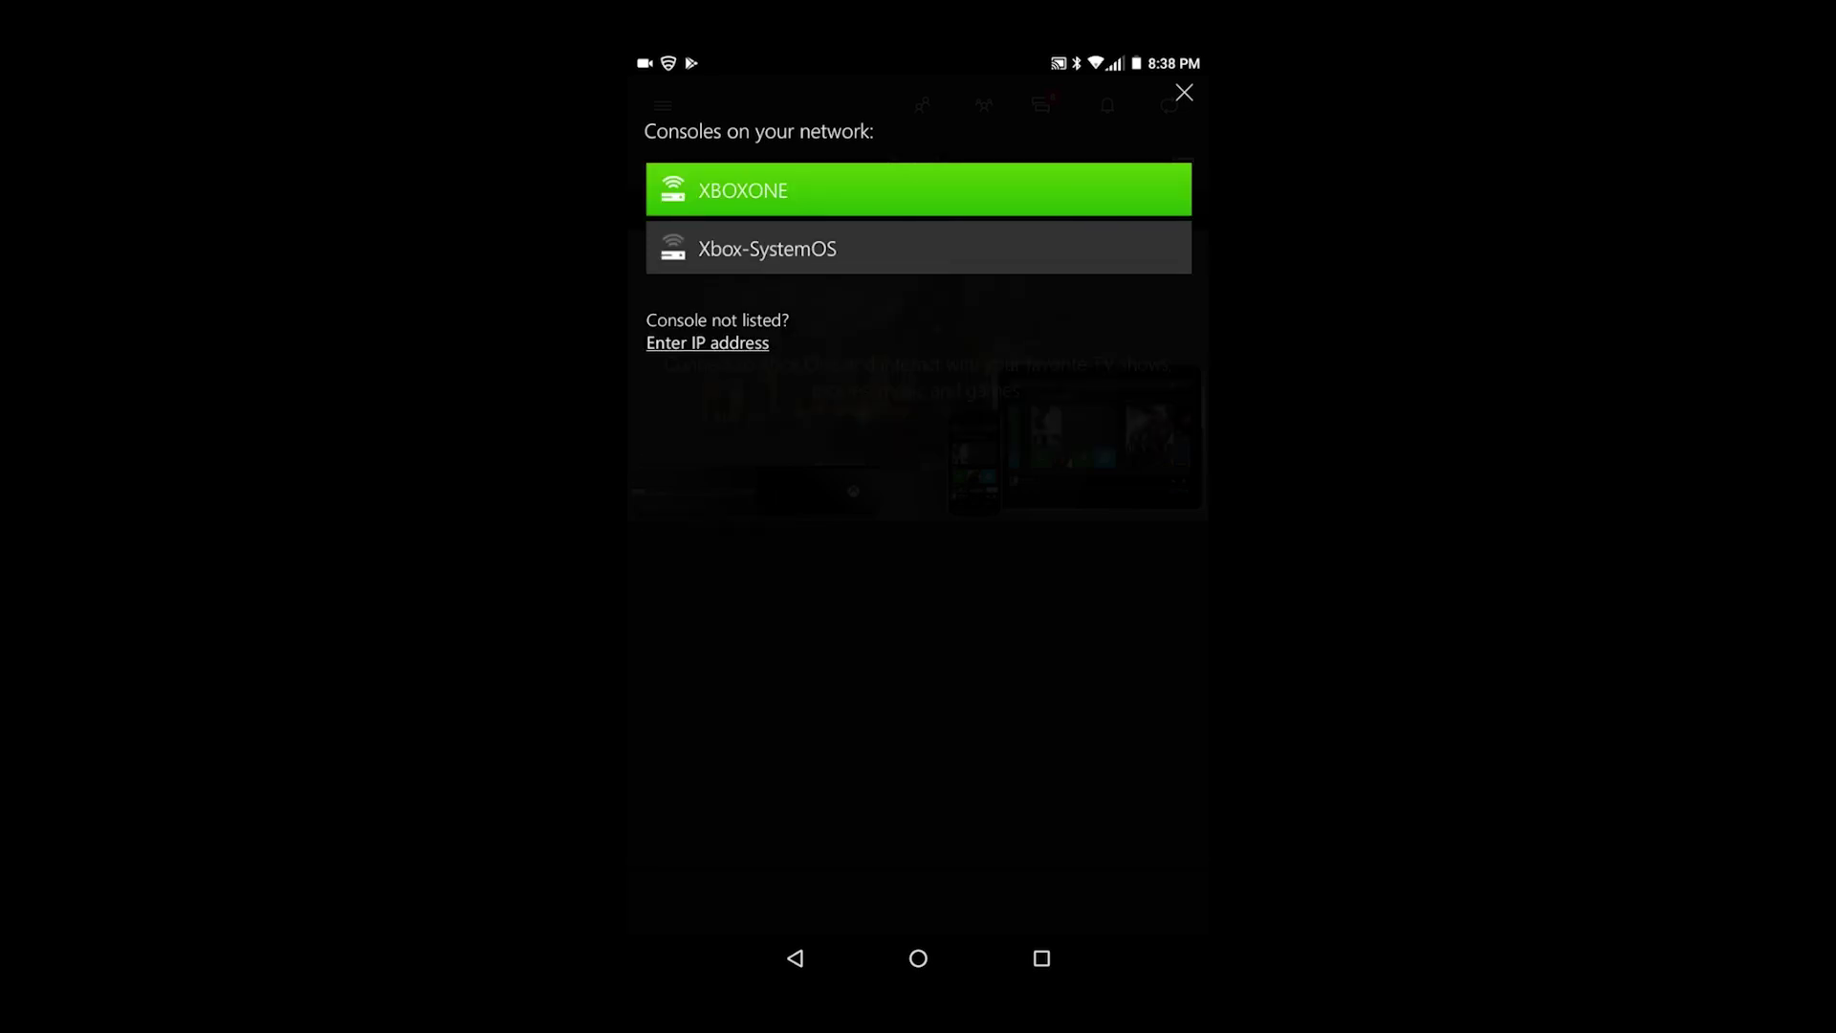